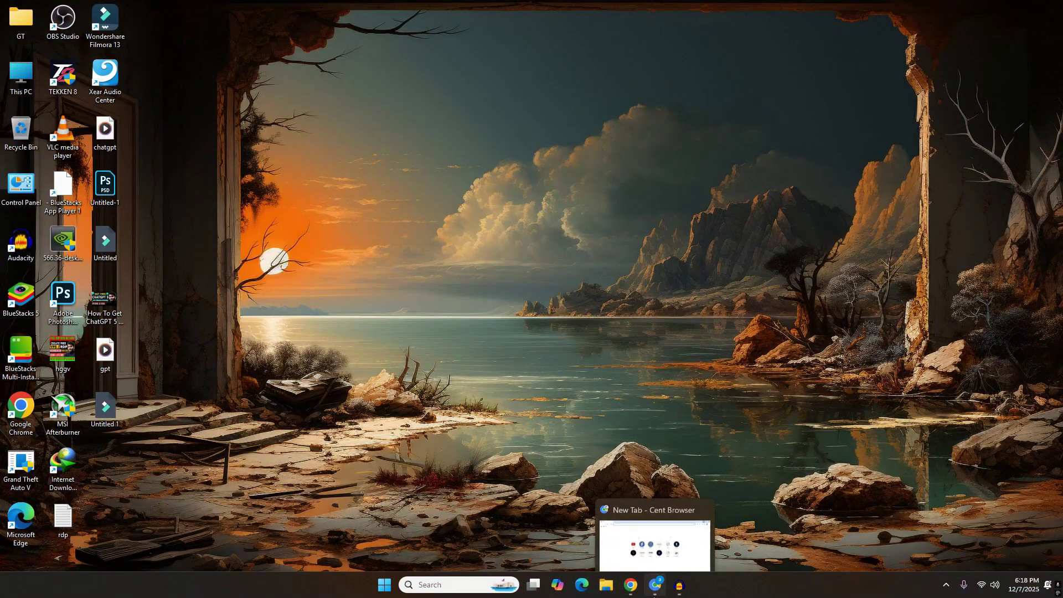
Switch to Cent Browser and search Google for "google cloud skills boost".
left_click(656, 526)
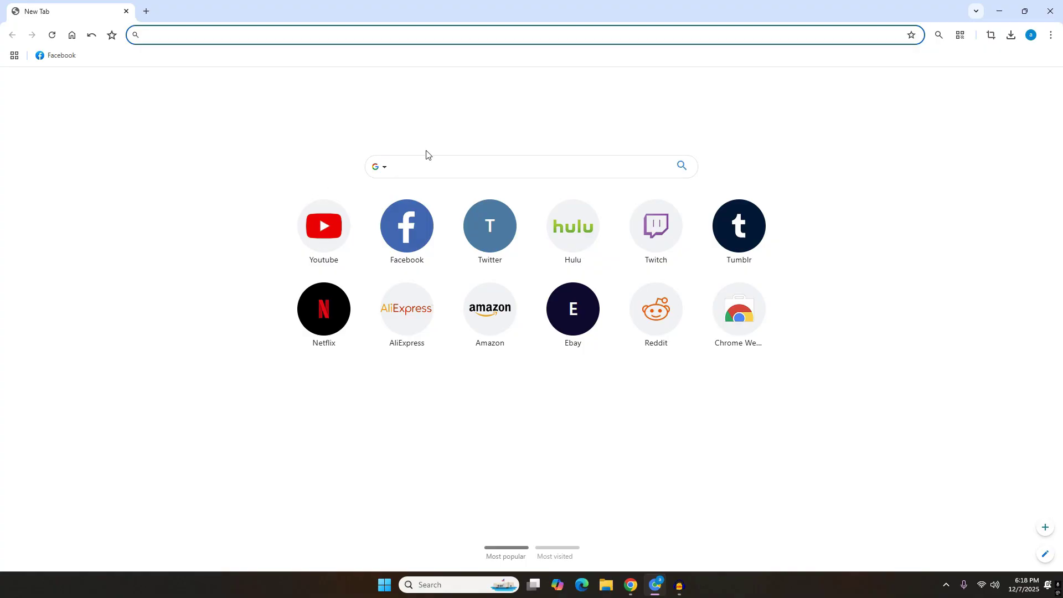
left_click(480, 167)
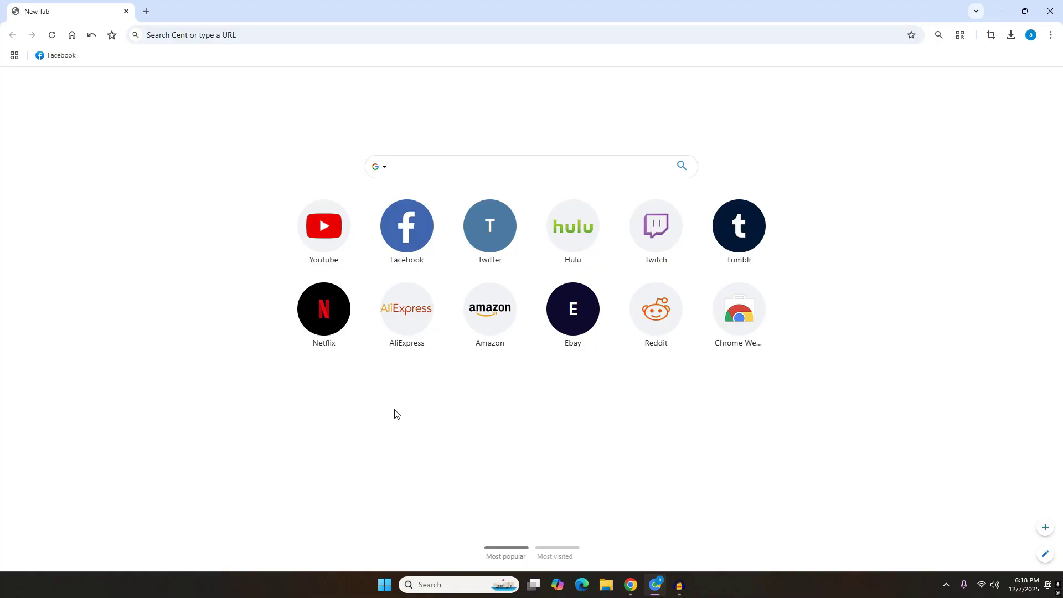
type("google clou")
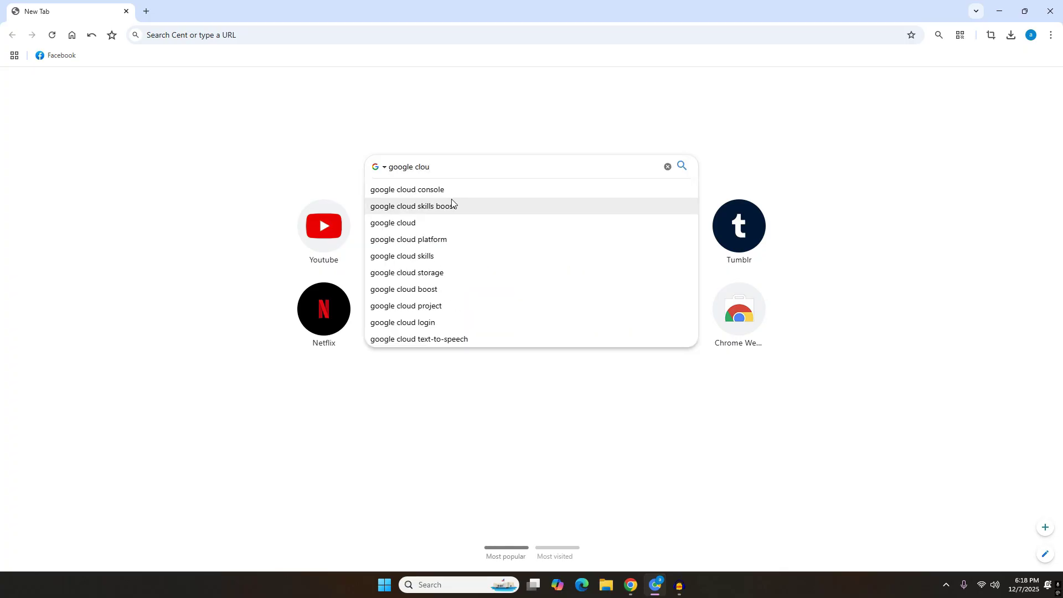
left_click(452, 205)
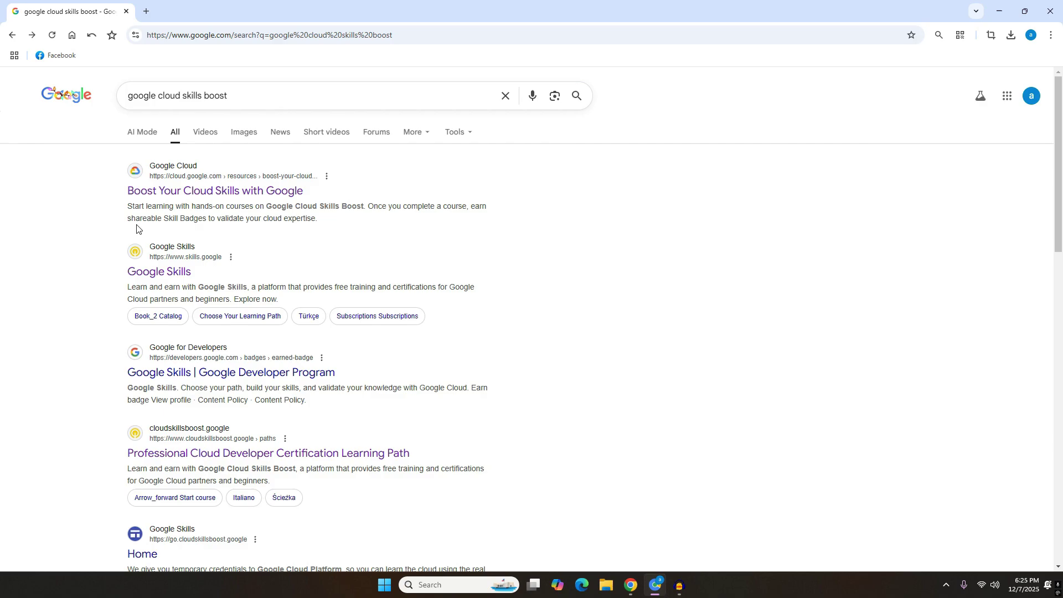
Open the Google Skills search result in a new tab and switch to it.
right_click(150, 273)
left_click(176, 283)
key("ctrl+Tab")
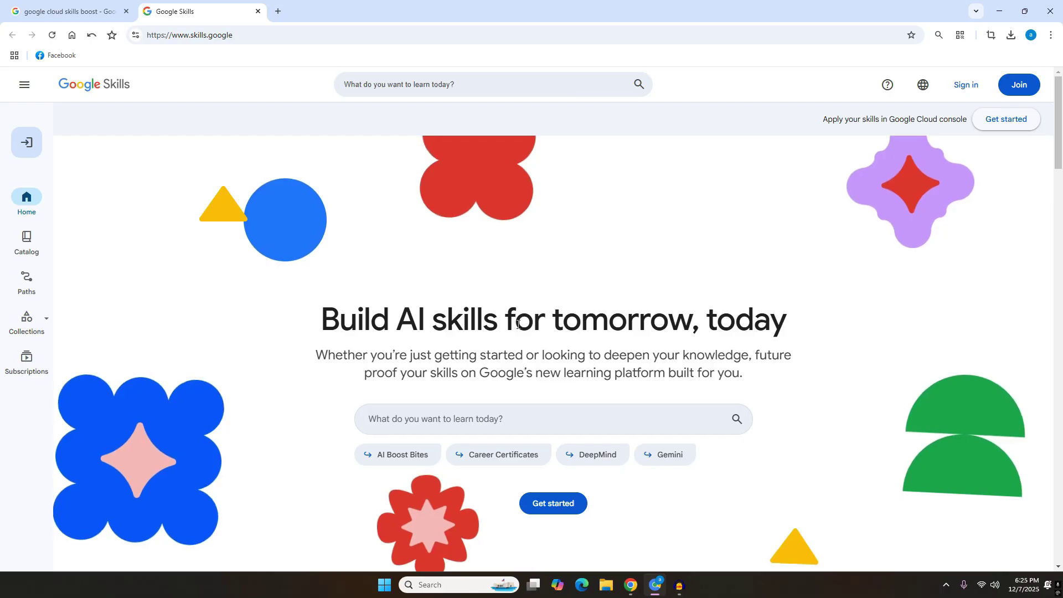
Join Google Skills by creating an account with the existing Google account and approving the sign-in.
left_click(1017, 86)
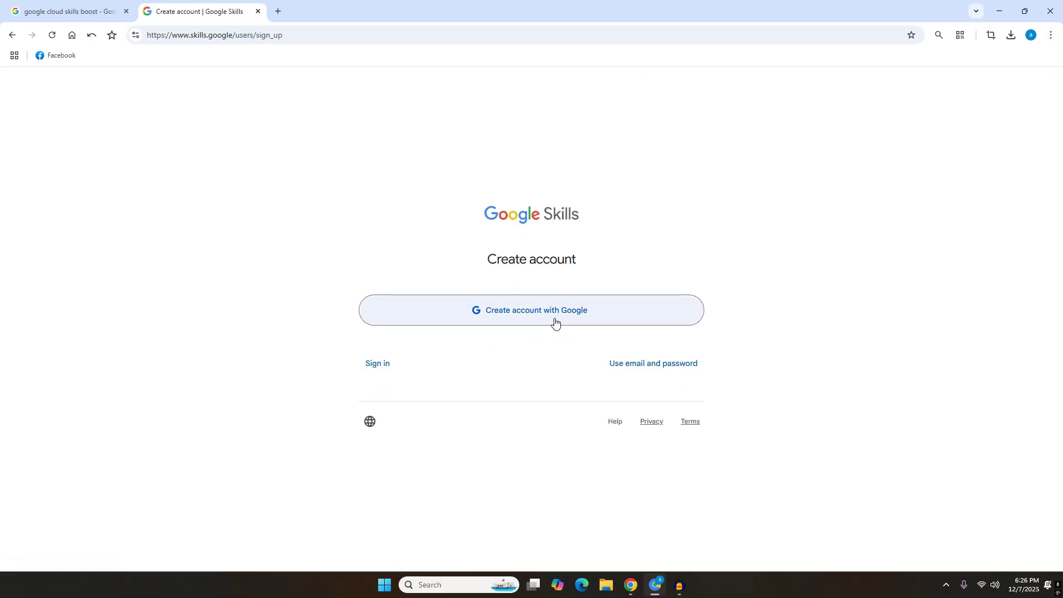
left_click(583, 321)
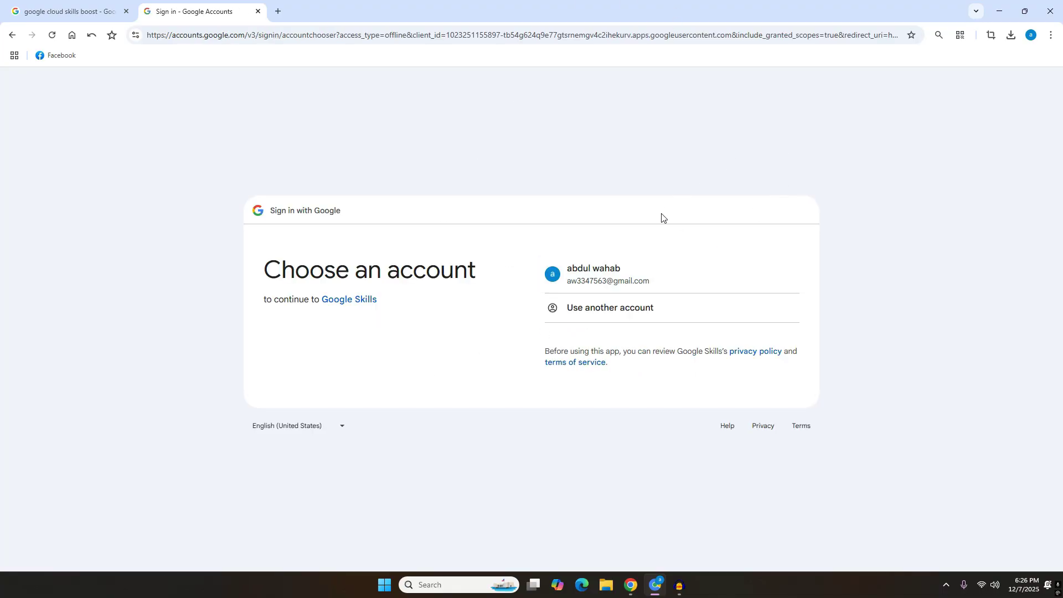
left_click(641, 283)
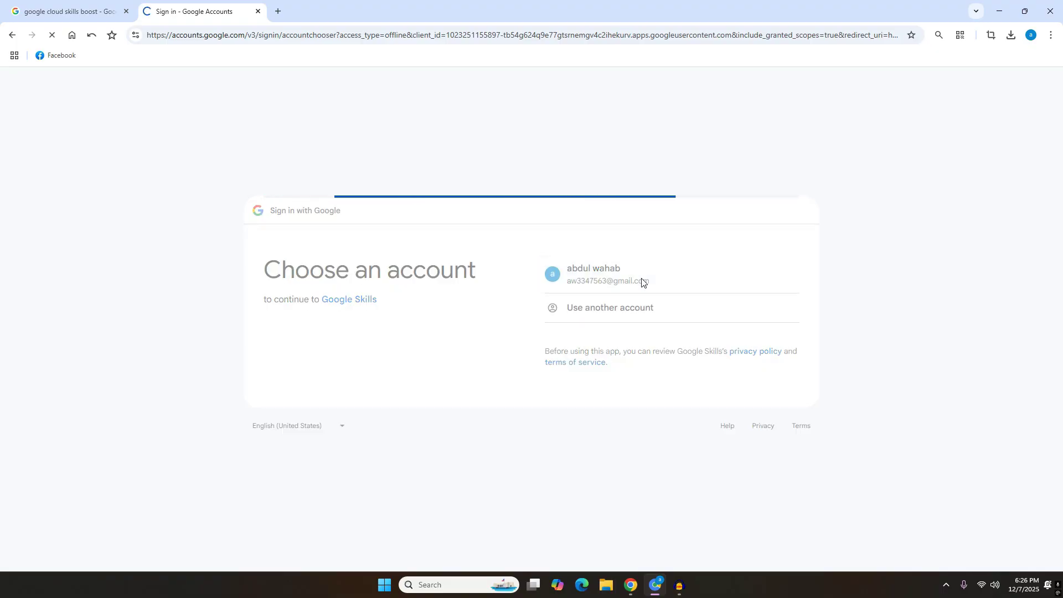
left_click(738, 428)
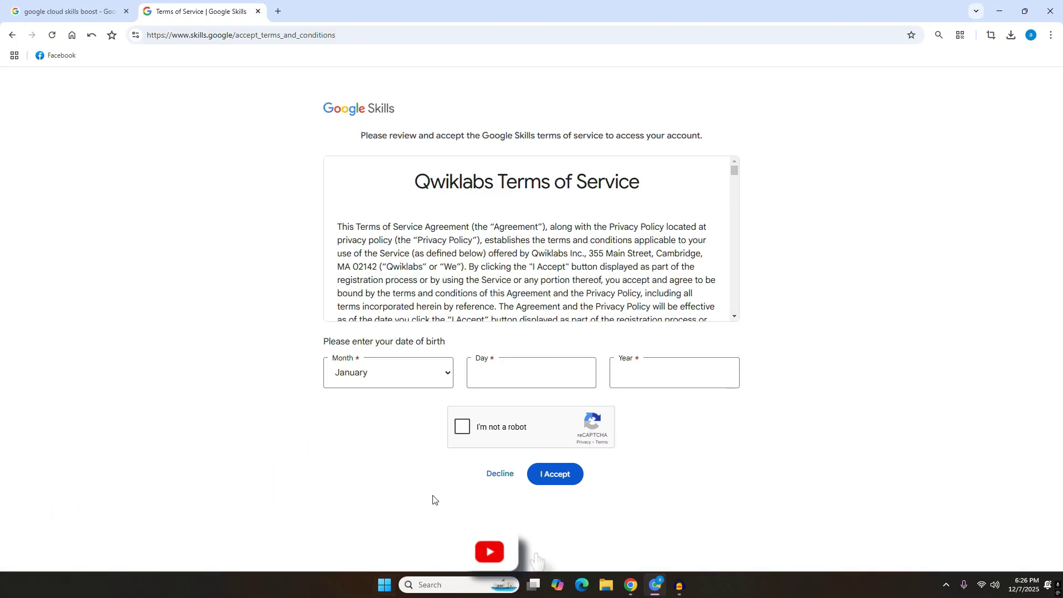
Fill in the month, day and year of the date of birth on the terms of service page.
left_click(472, 371)
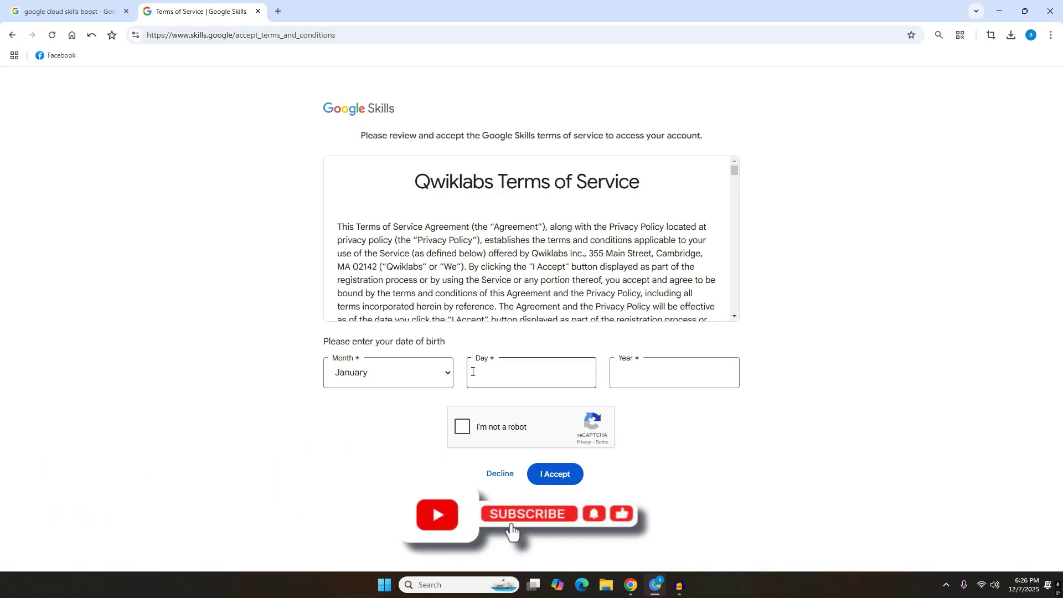
left_click(417, 374)
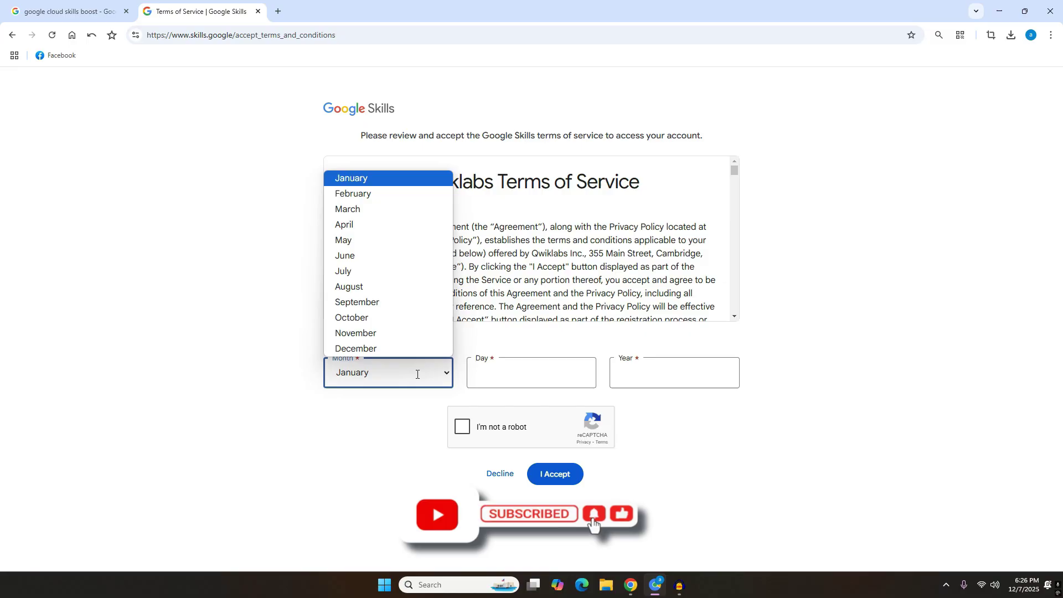
left_click(410, 240)
left_click(522, 376)
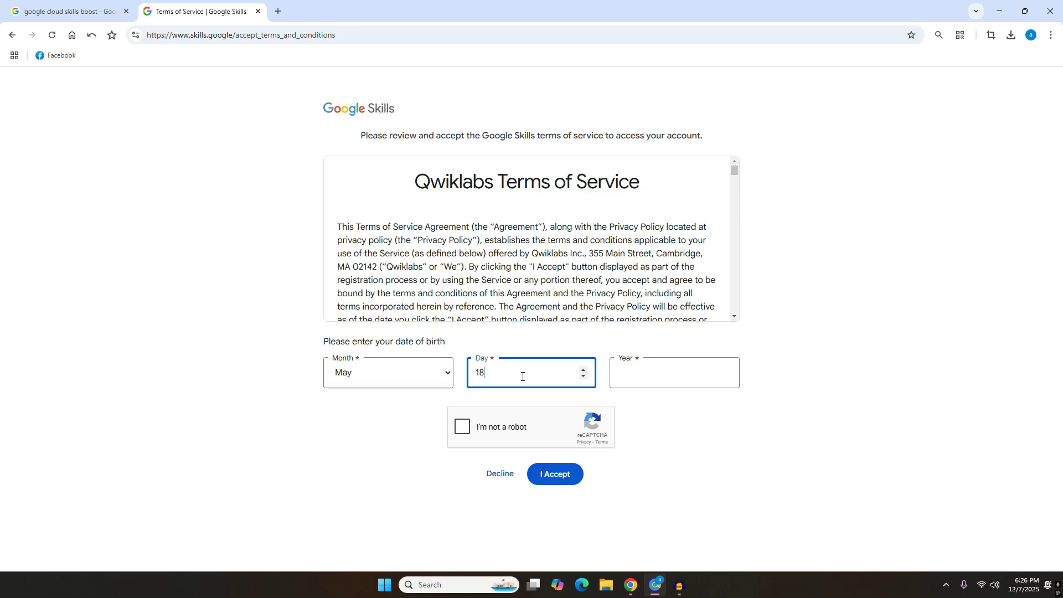
key("Tab")
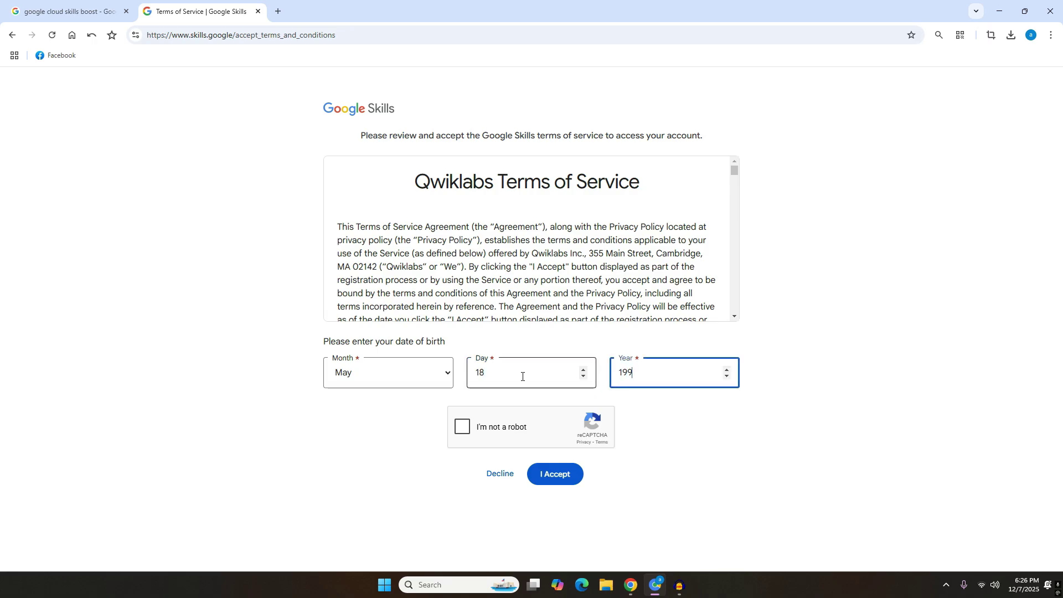
left_click(522, 377)
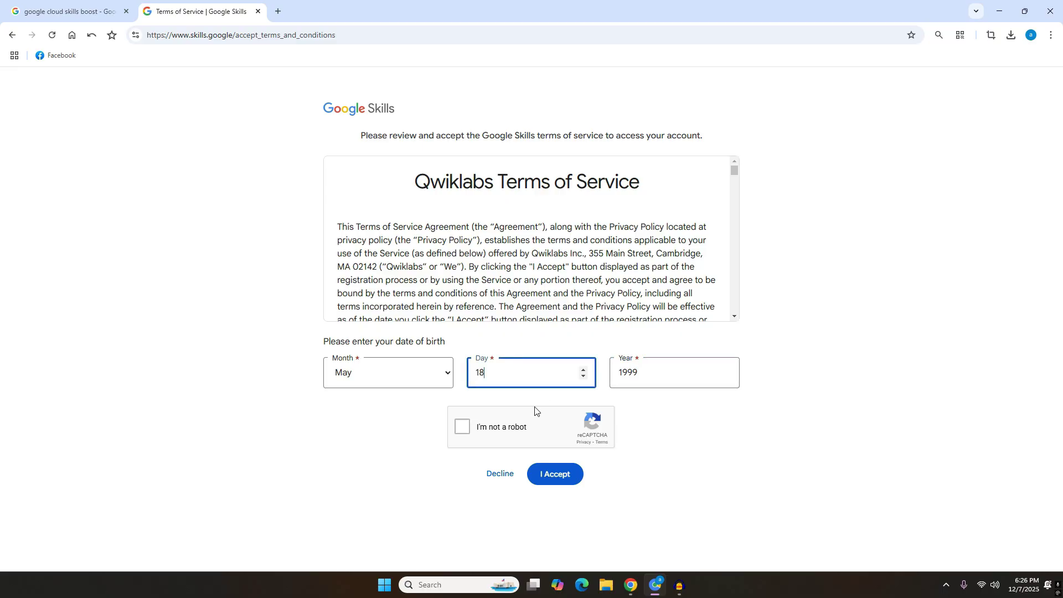
Complete the reCAPTCHA crosswalk check and accept the Google Skills terms of service.
left_click(535, 424)
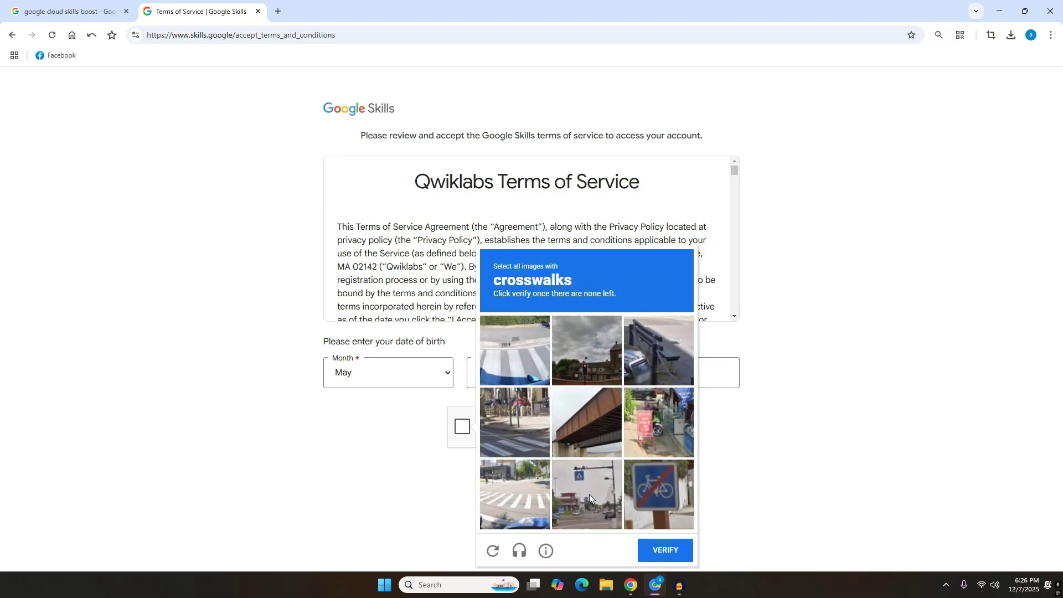
left_click(522, 342)
left_click(664, 549)
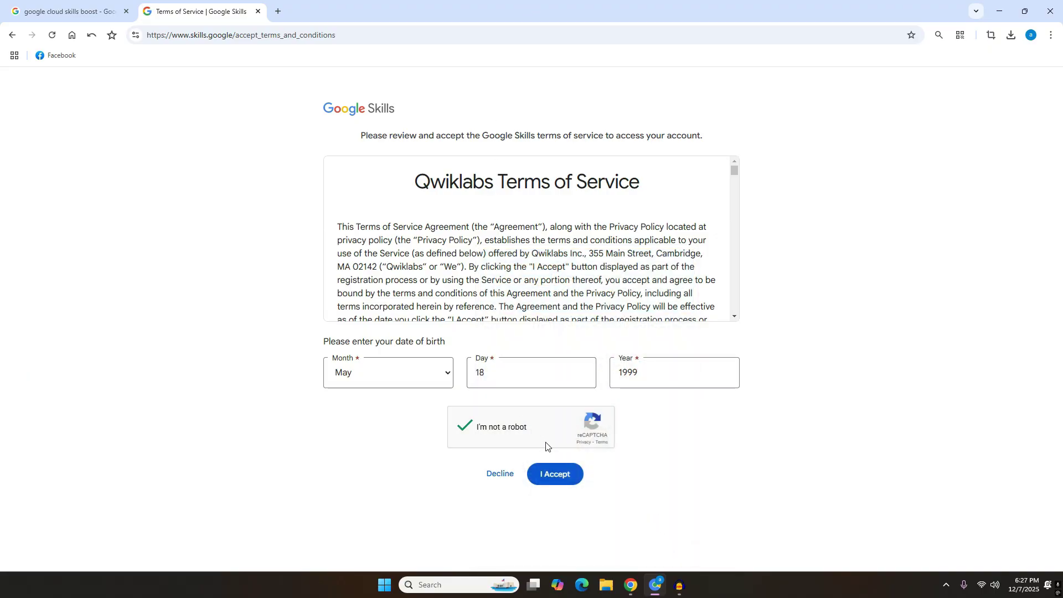
left_click(556, 470)
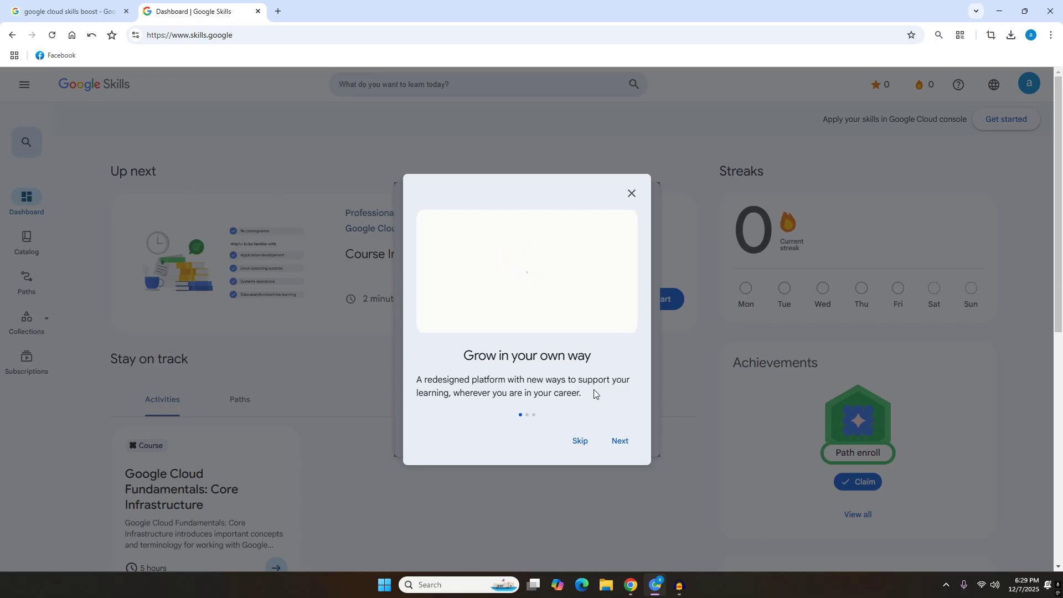
Go through all the welcome tour pages on the dashboard and finish the tour.
left_click(620, 441)
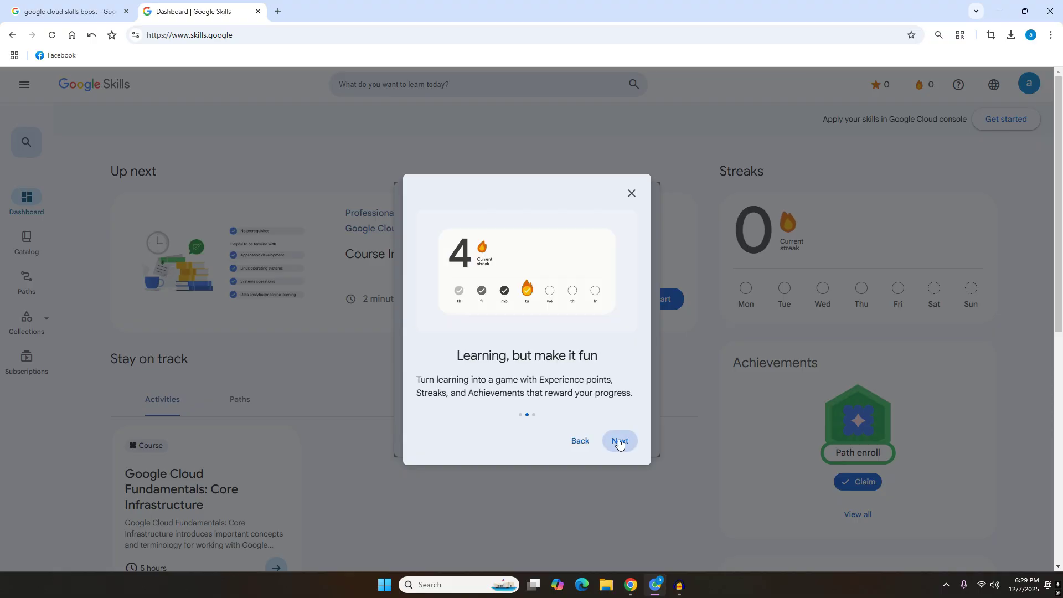
left_click(619, 440)
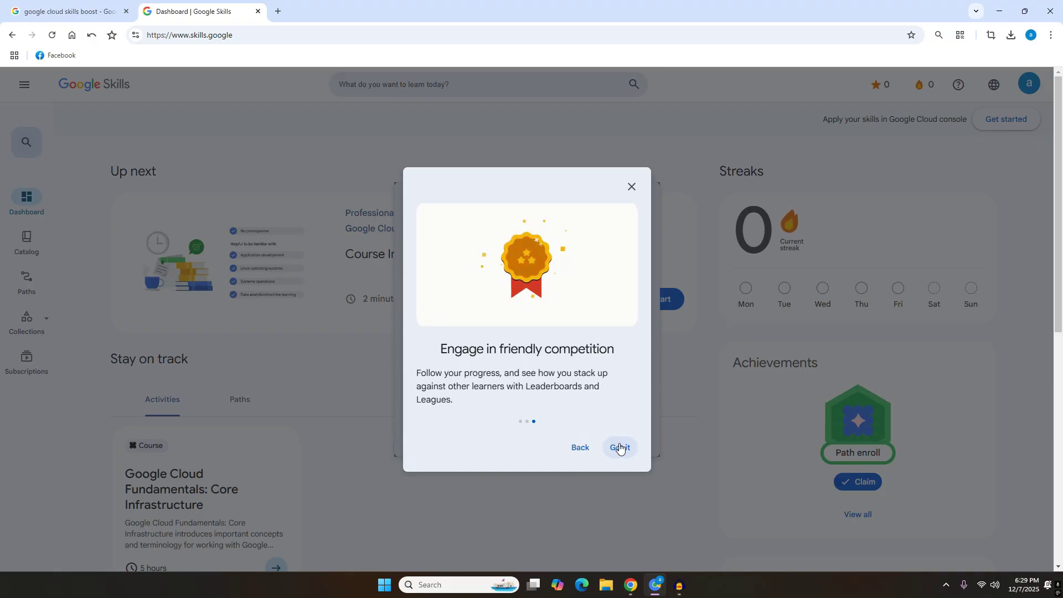
left_click(619, 443)
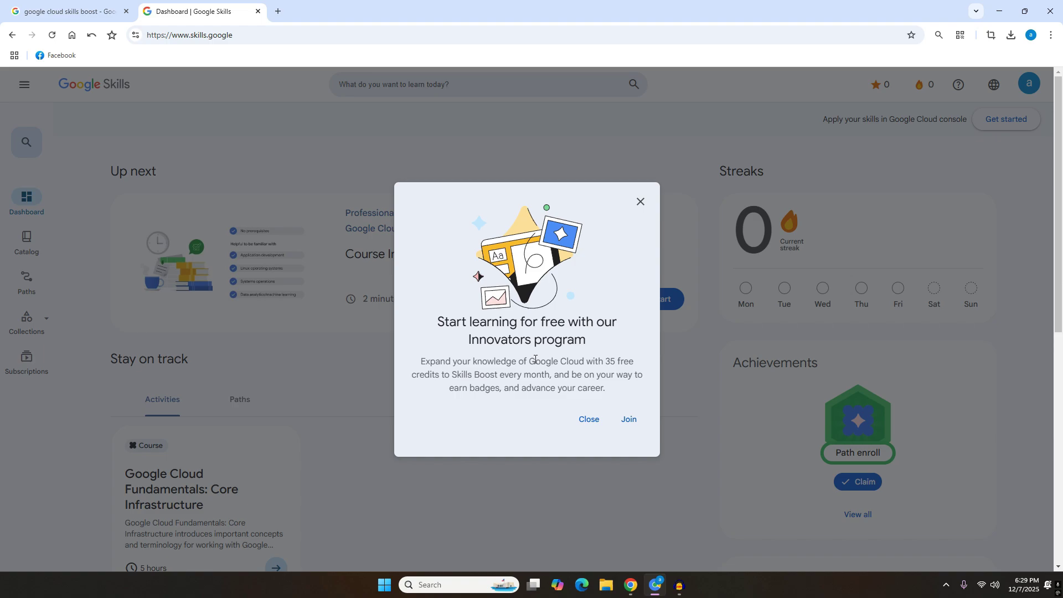
Join the Innovators program with the existing Google account and grant Google Skills access to the Developer profile.
left_click_drag(531, 358, 498, 380)
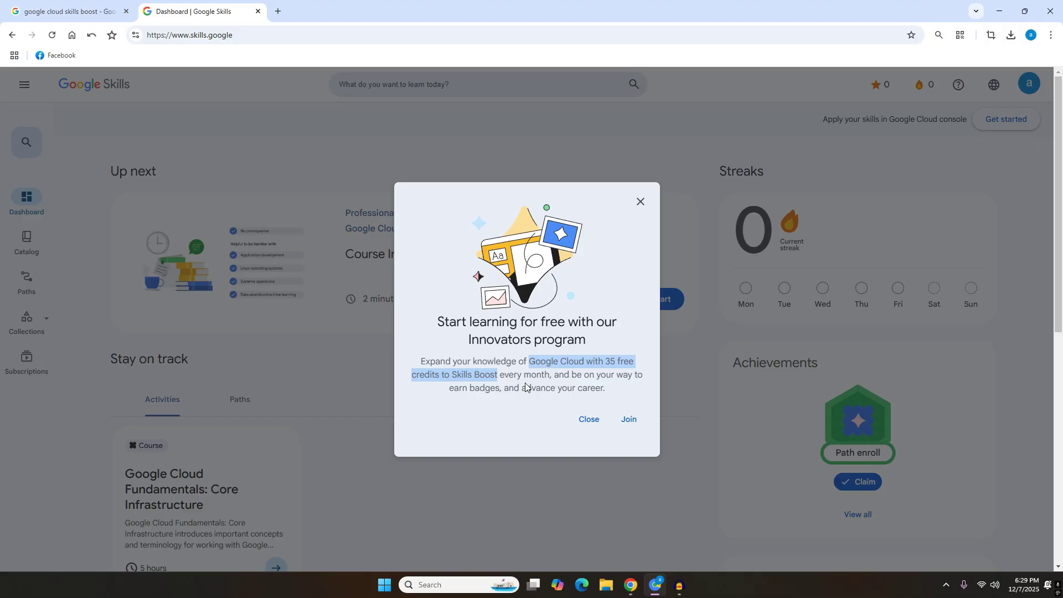
left_click(628, 418)
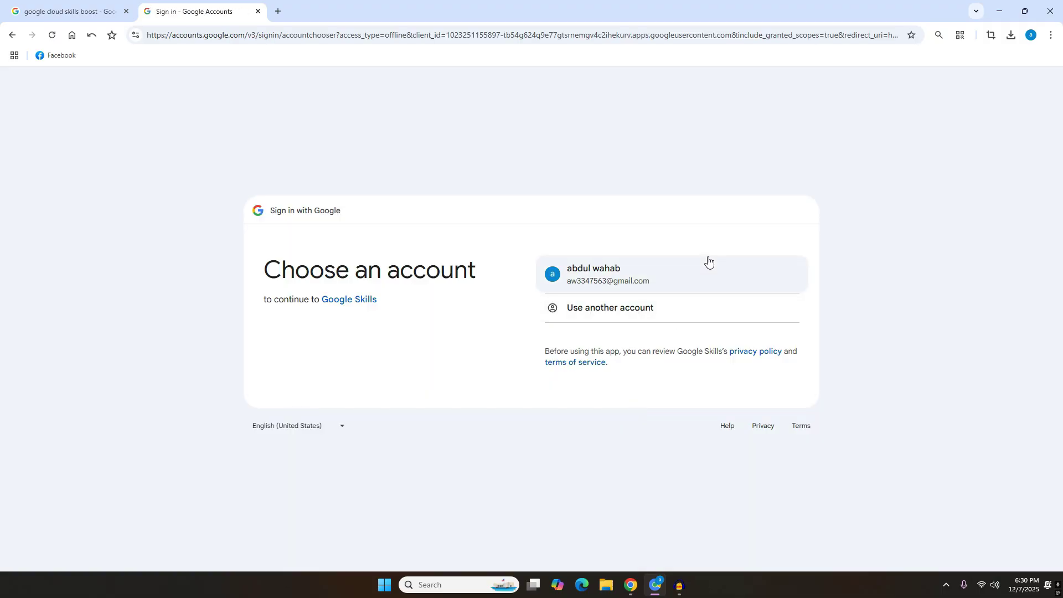
left_click(684, 283)
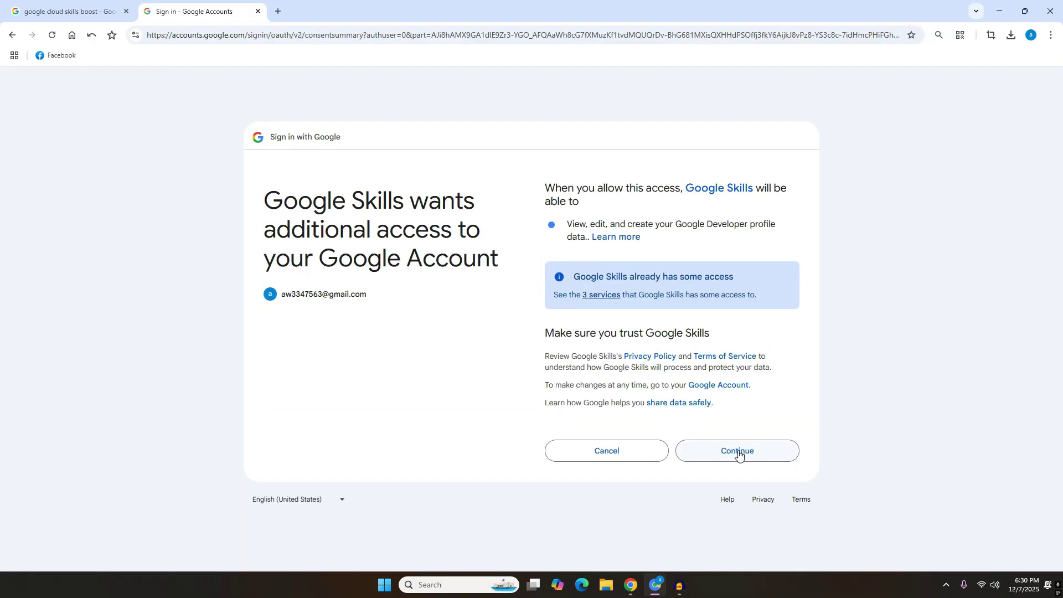
left_click(739, 450)
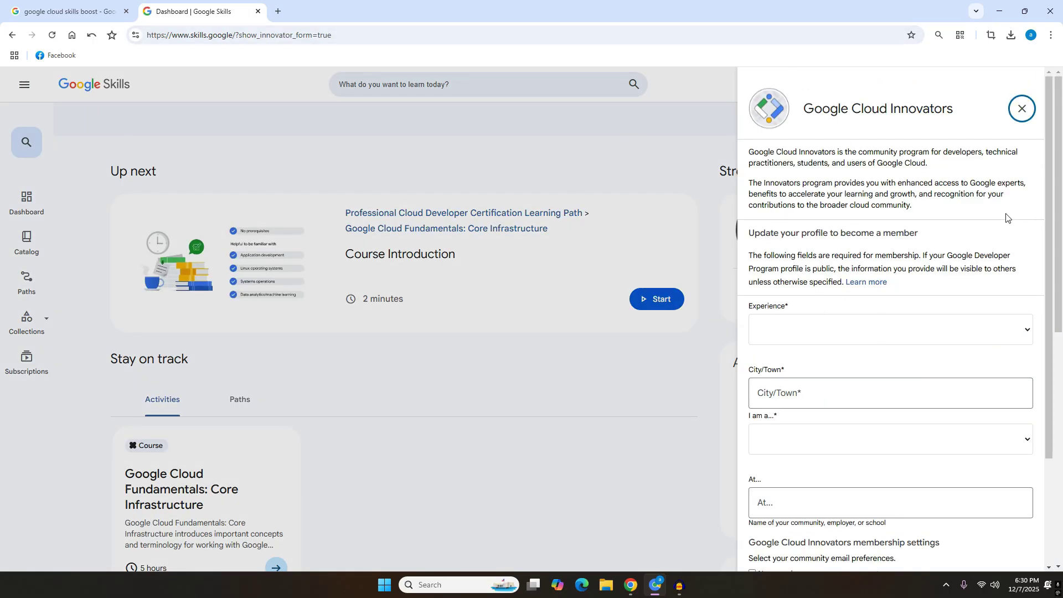
Fill in the Innovators profile with experience Early (0-5 years), city Sargodha, Pakistan, and role Student.
scroll(1054, 94, "down", 1)
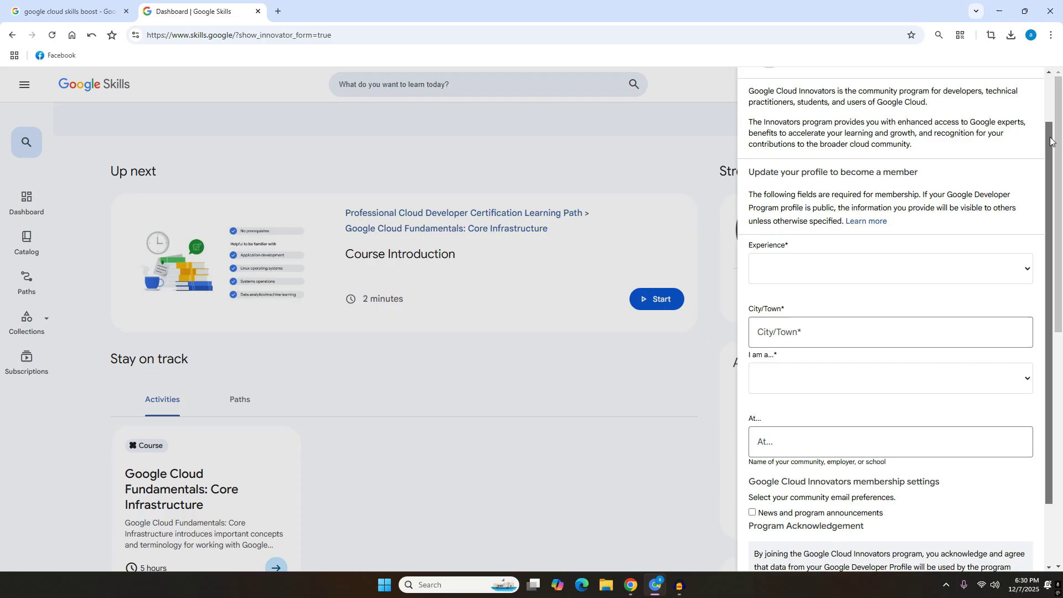
left_click(964, 252)
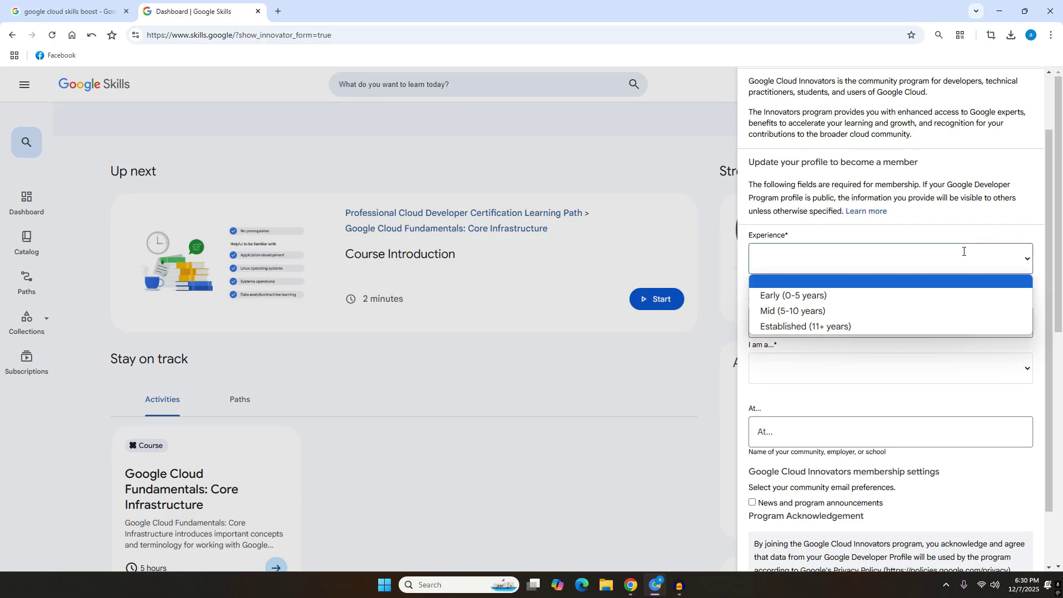
left_click(885, 294)
left_click(880, 330)
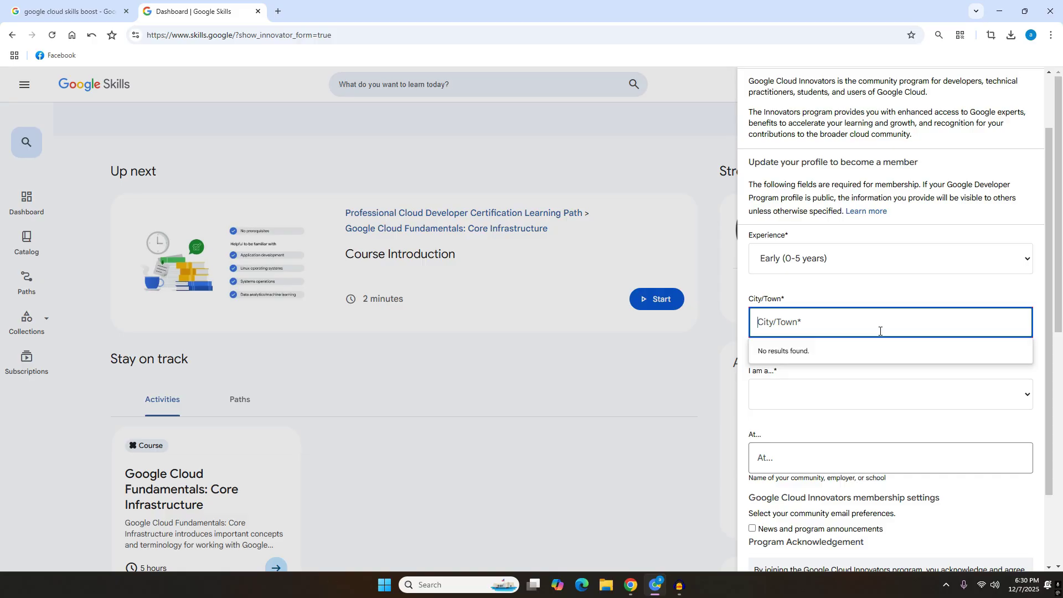
type("sarg")
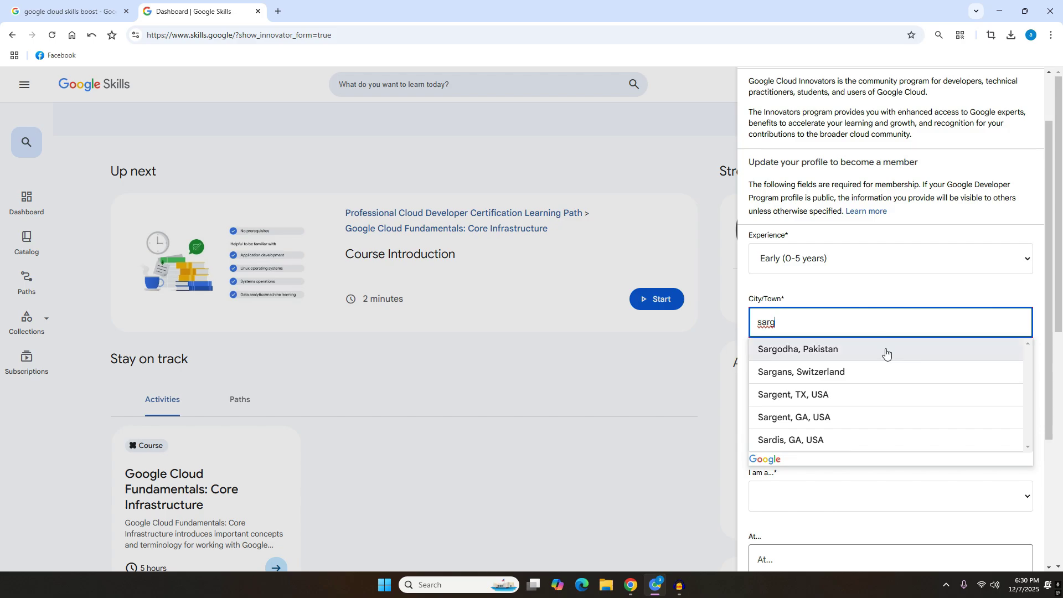
left_click(885, 352)
left_click(833, 370)
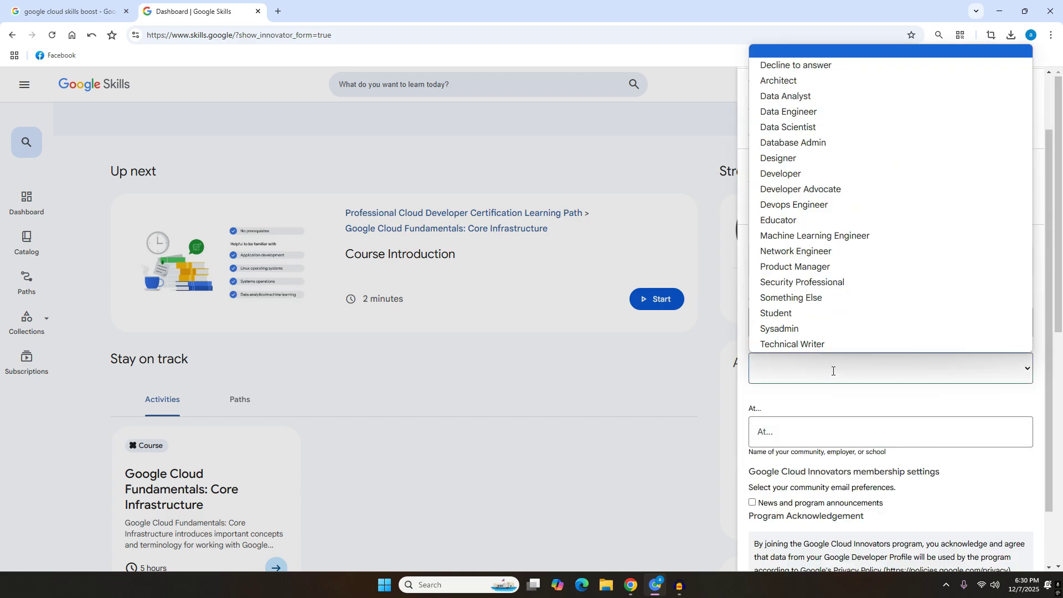
left_click(839, 312)
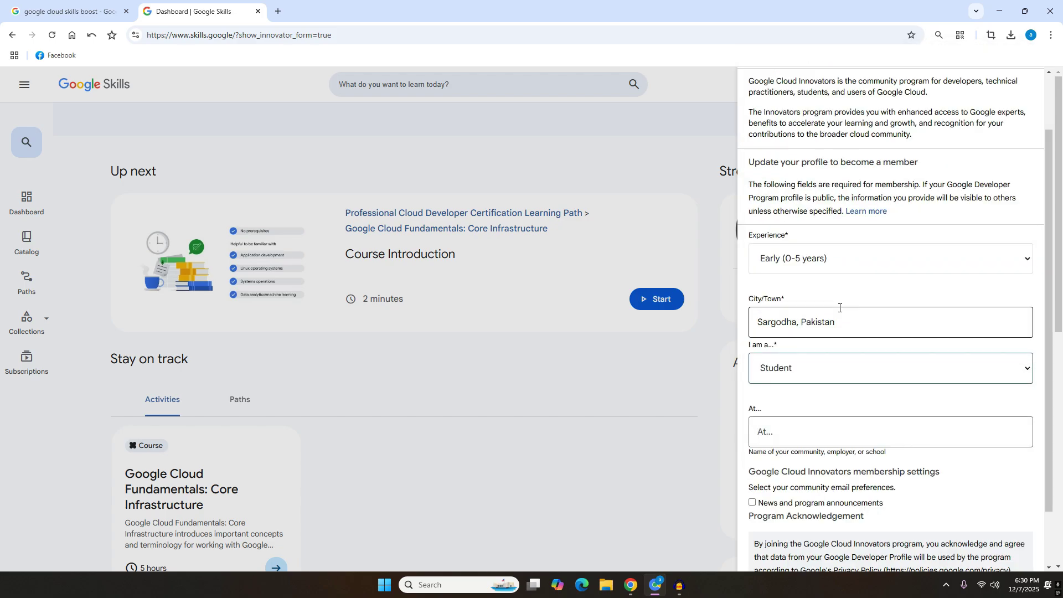
Opt in to news and program announcements and submit the Google Cloud Innovators membership form.
left_click(753, 504)
scroll(849, 479, "down", 2)
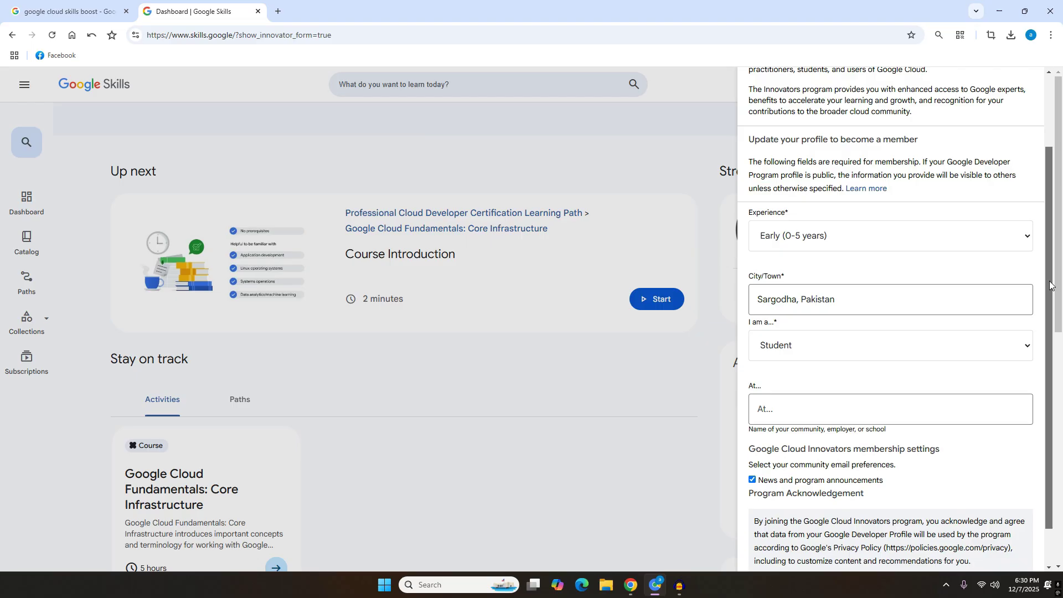
left_click(767, 554)
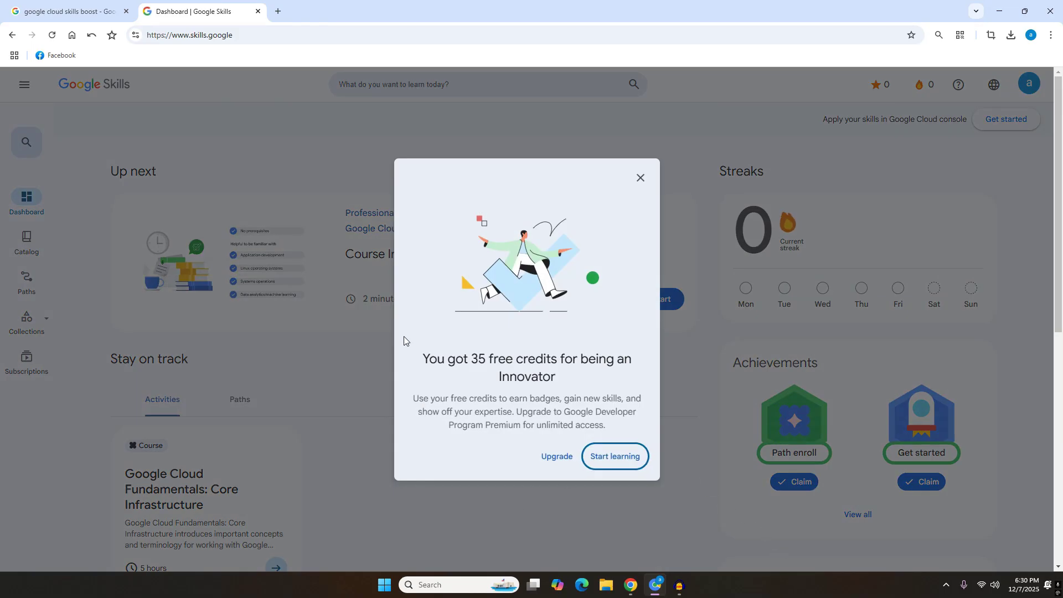
Review the free credits message, continue to start learning, and open the account profile menu.
left_click_drag(429, 360, 563, 363)
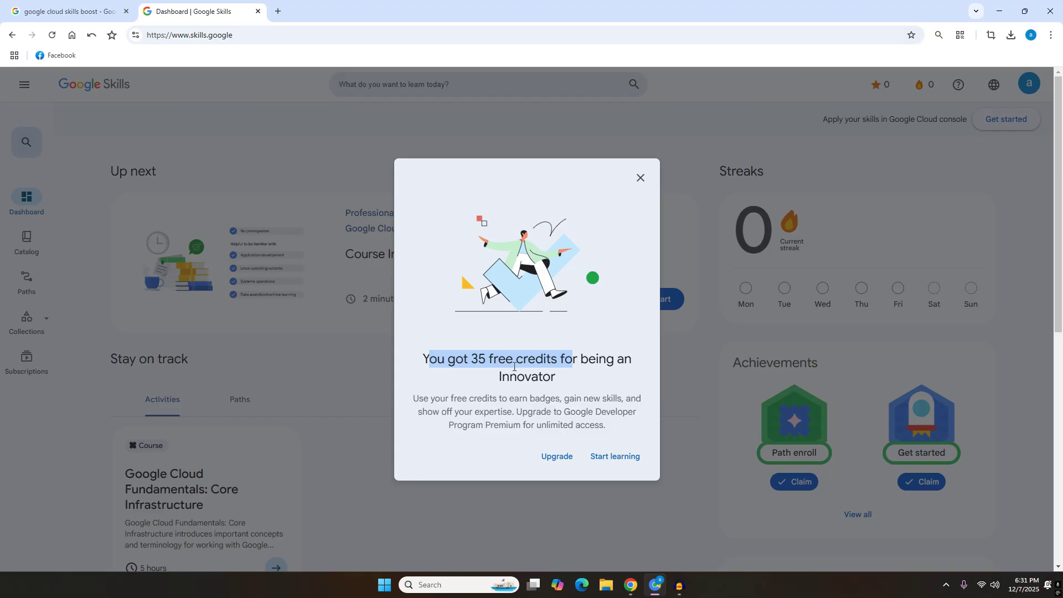
left_click(621, 463)
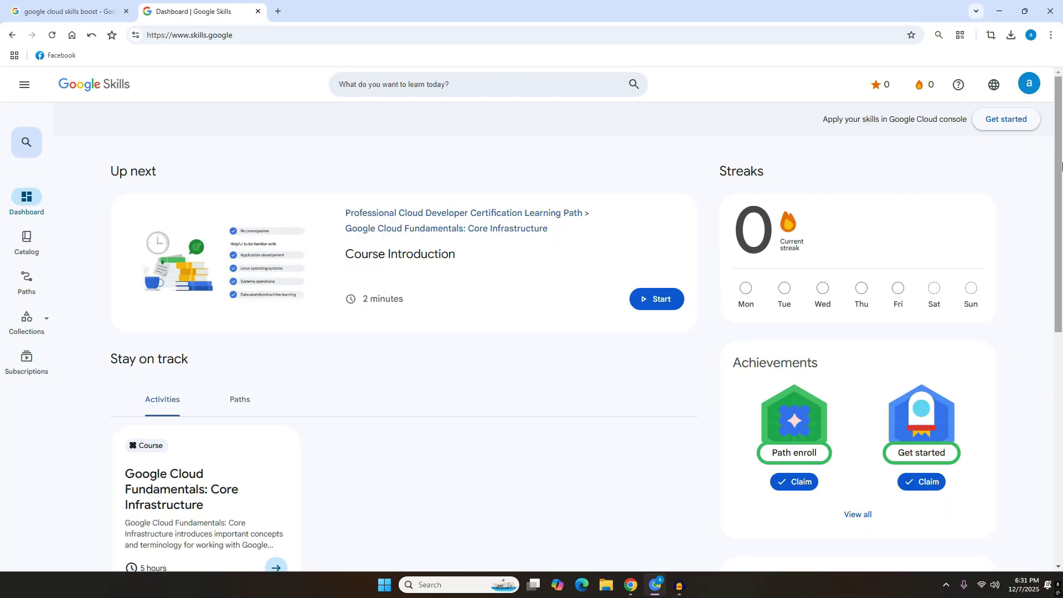
left_click(1029, 88)
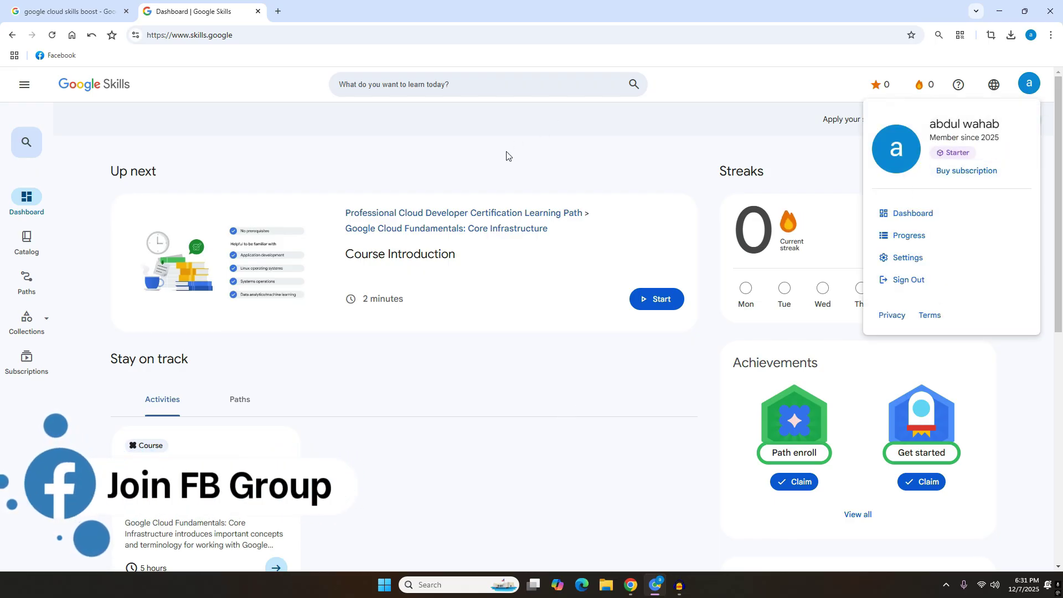
Search the learning catalog for "virtual machine" and open the lab "Securing Virtual Machines using Chrome Enterprise Premium".
key("Escape")
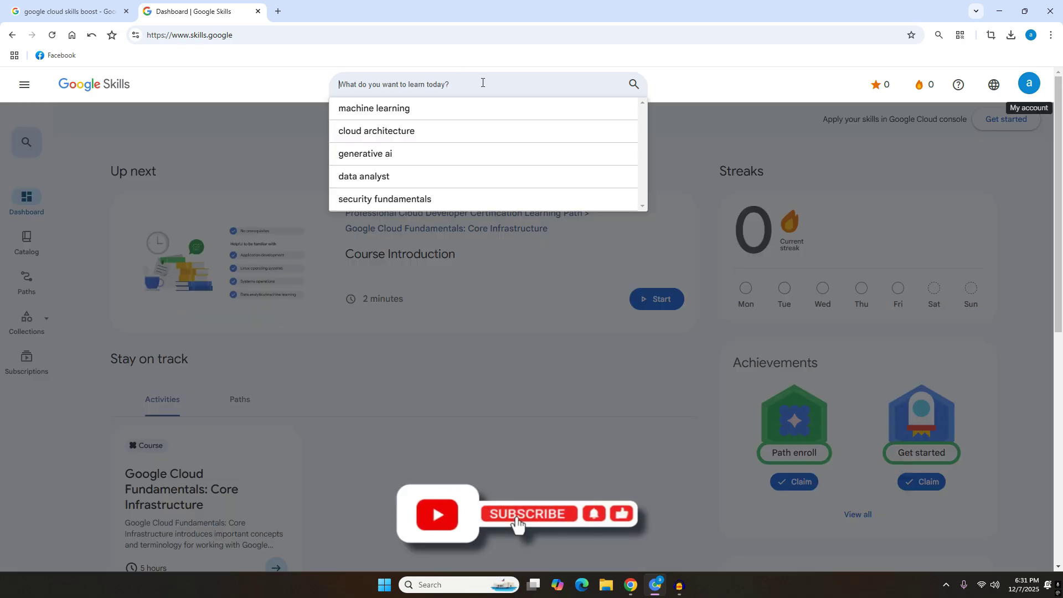
left_click(482, 83)
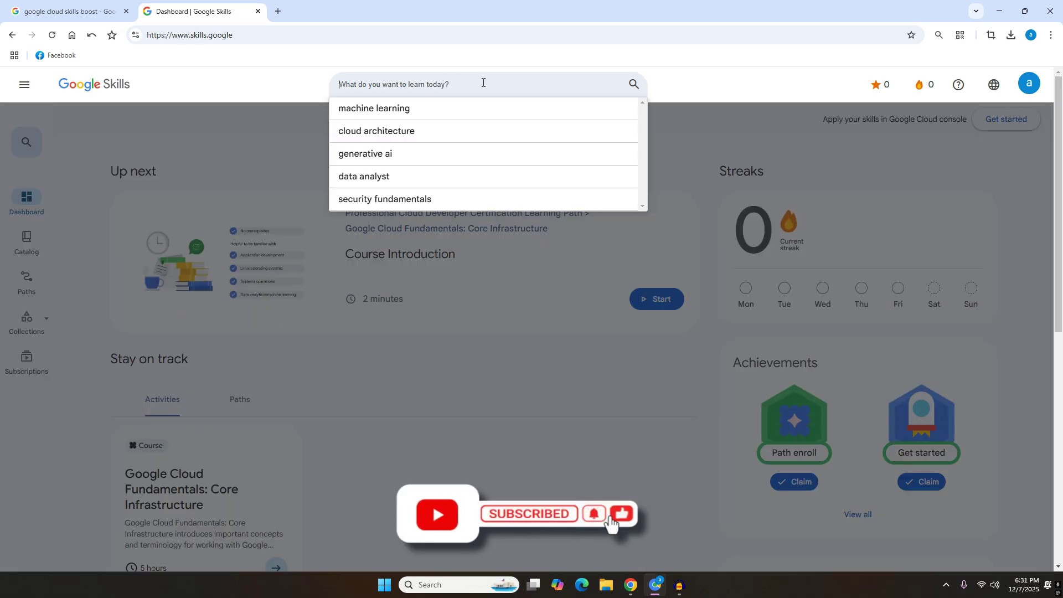
type("v")
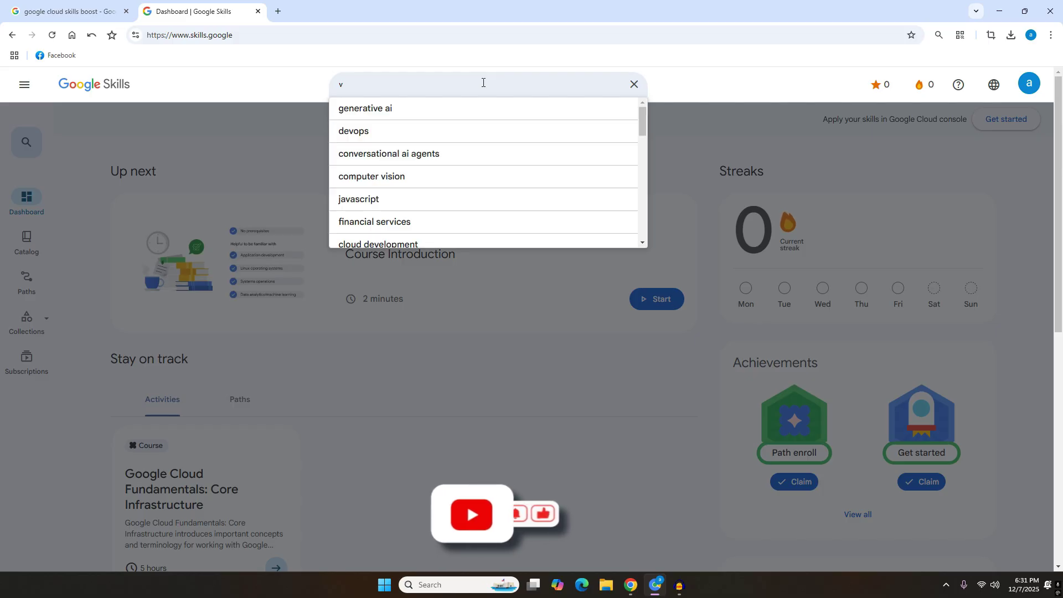
type("ir")
type("t")
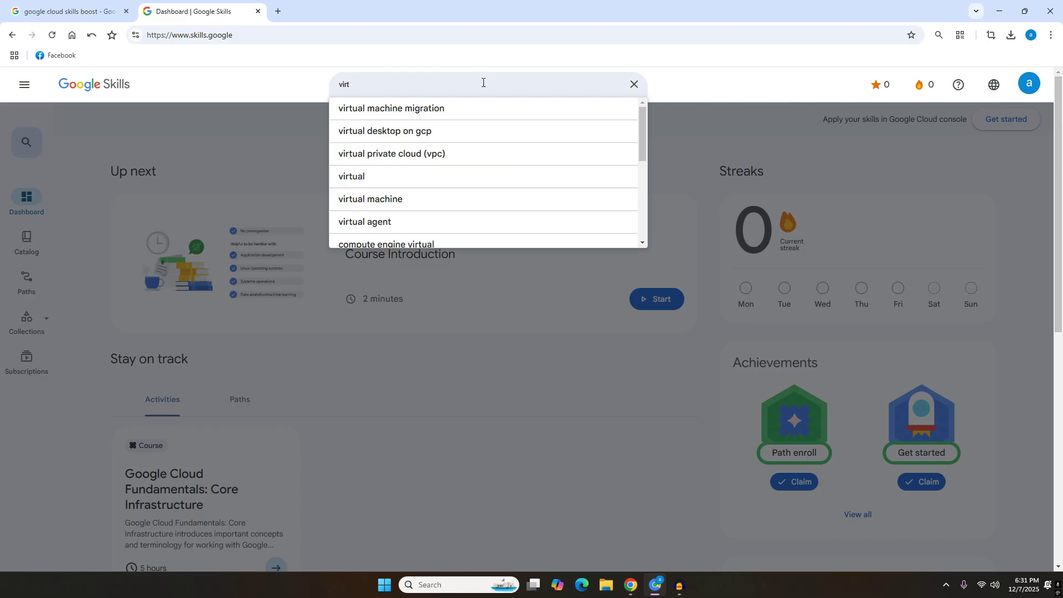
left_click(434, 200)
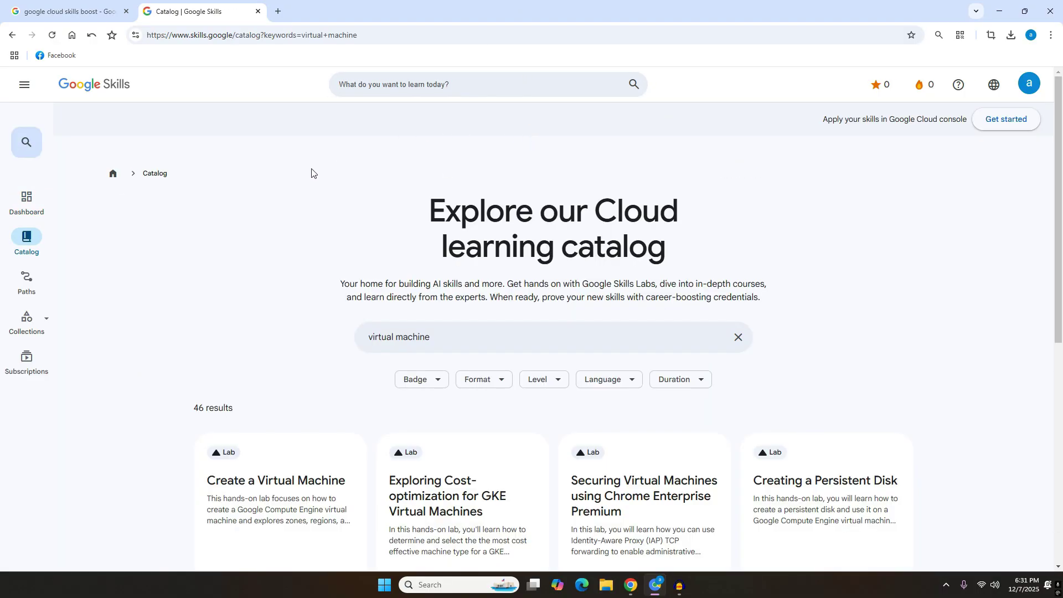
left_click_drag(1061, 236, 1062, 358)
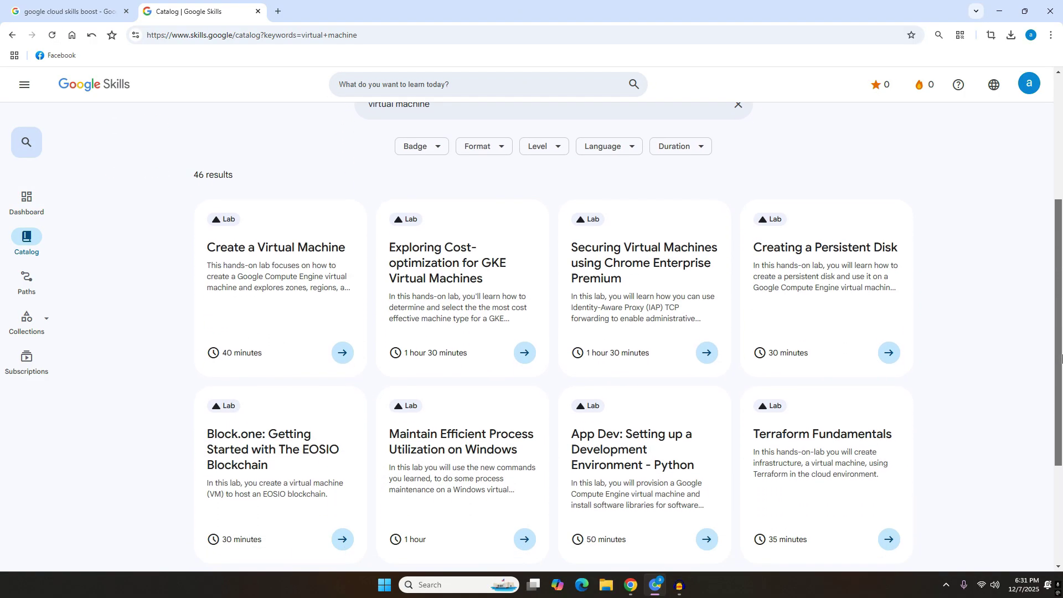
left_click(656, 295)
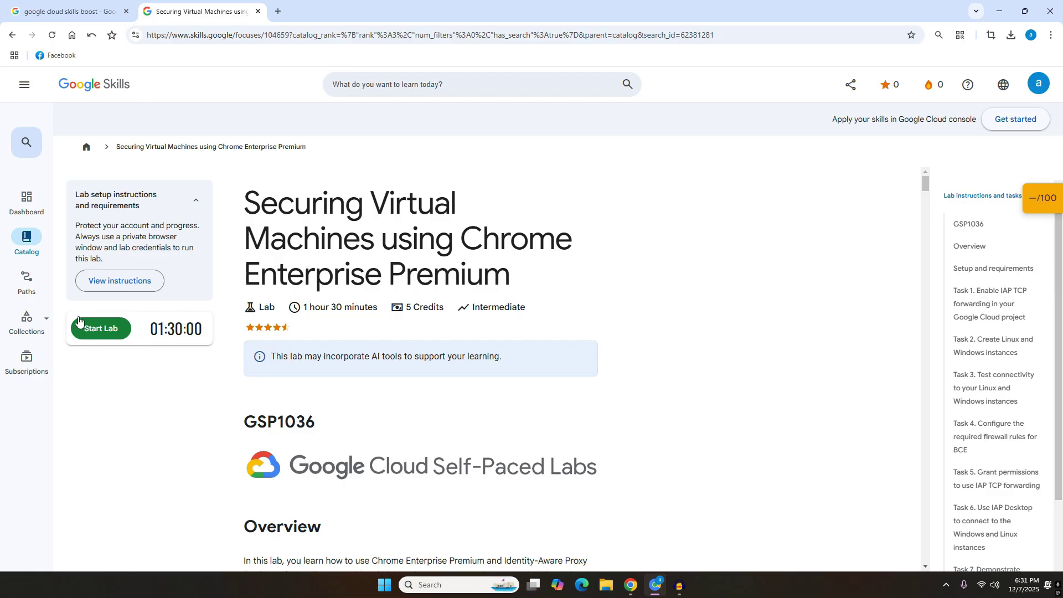
Start the lab, complete the reCAPTCHA bus image check, and launch it with 5 credits.
left_click(115, 337)
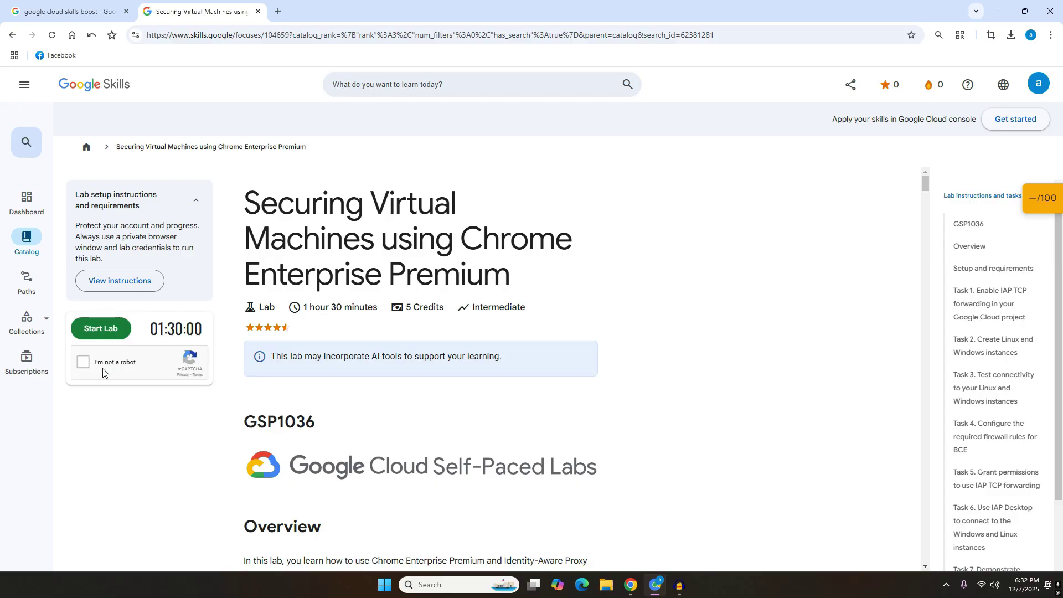
left_click(83, 362)
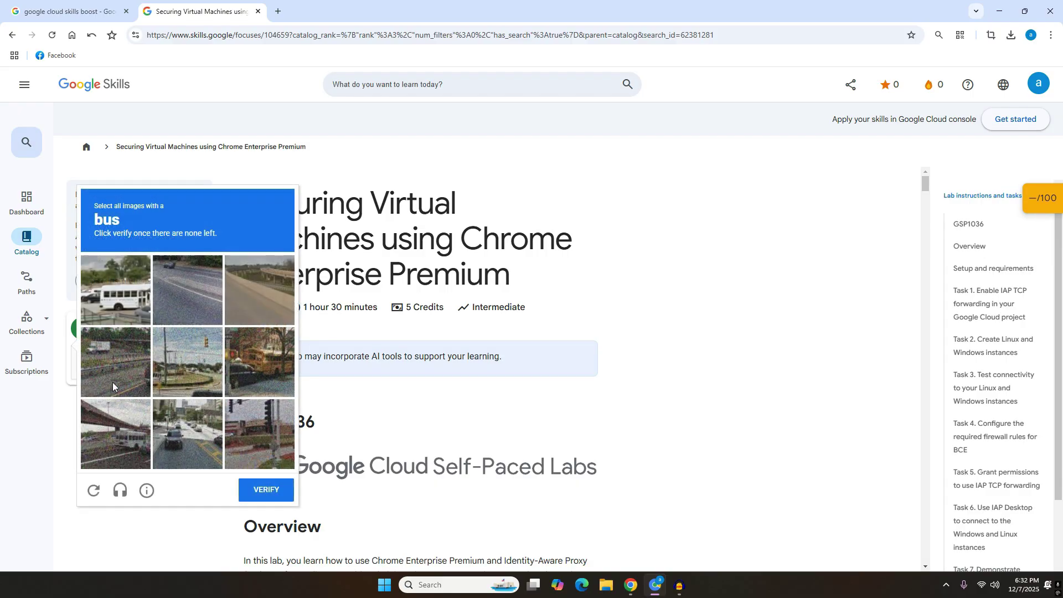
left_click(124, 293)
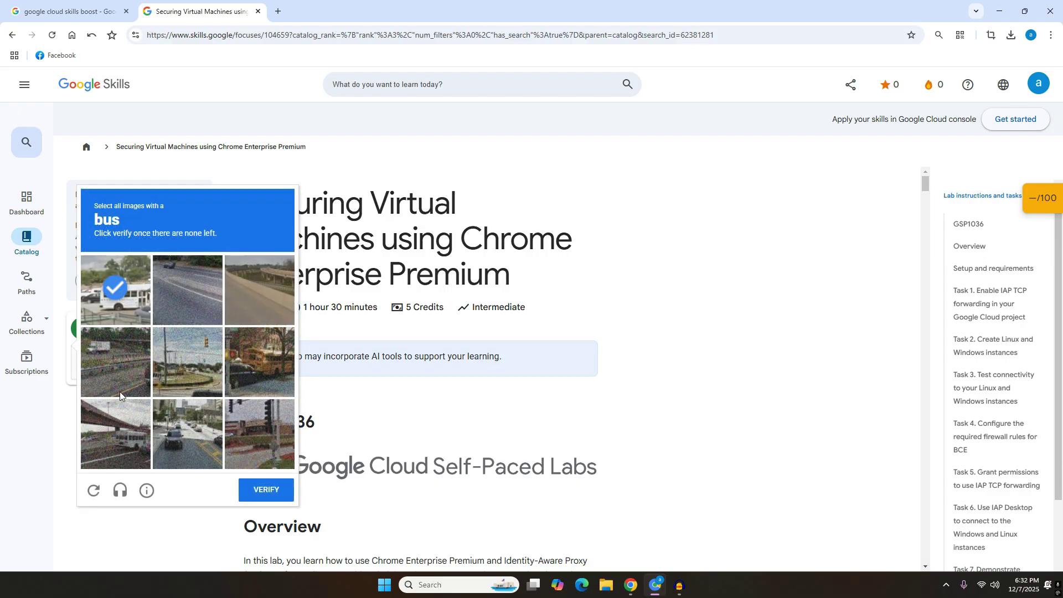
left_click(271, 496)
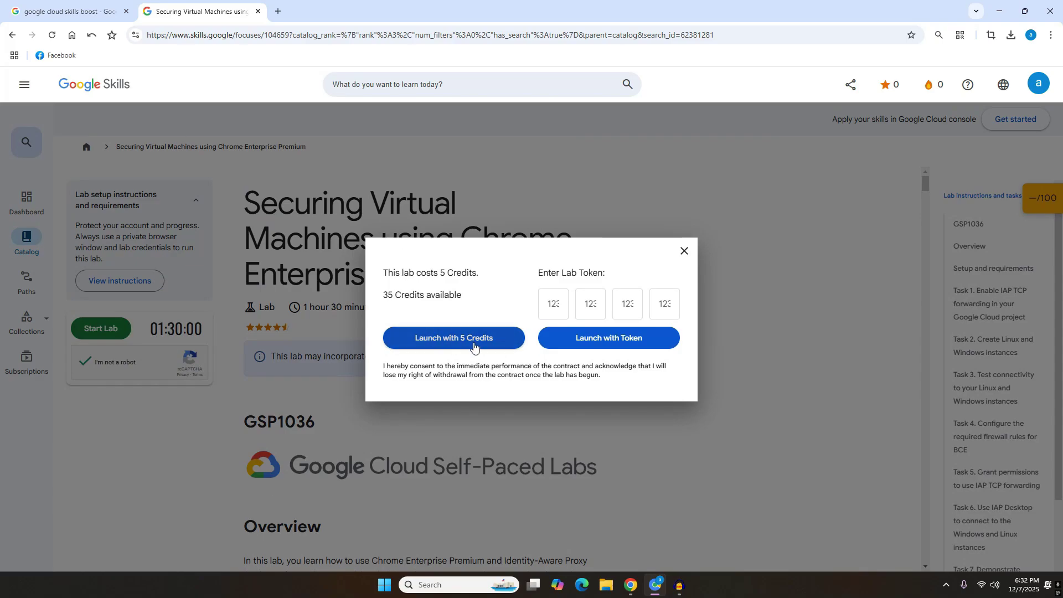
left_click(474, 346)
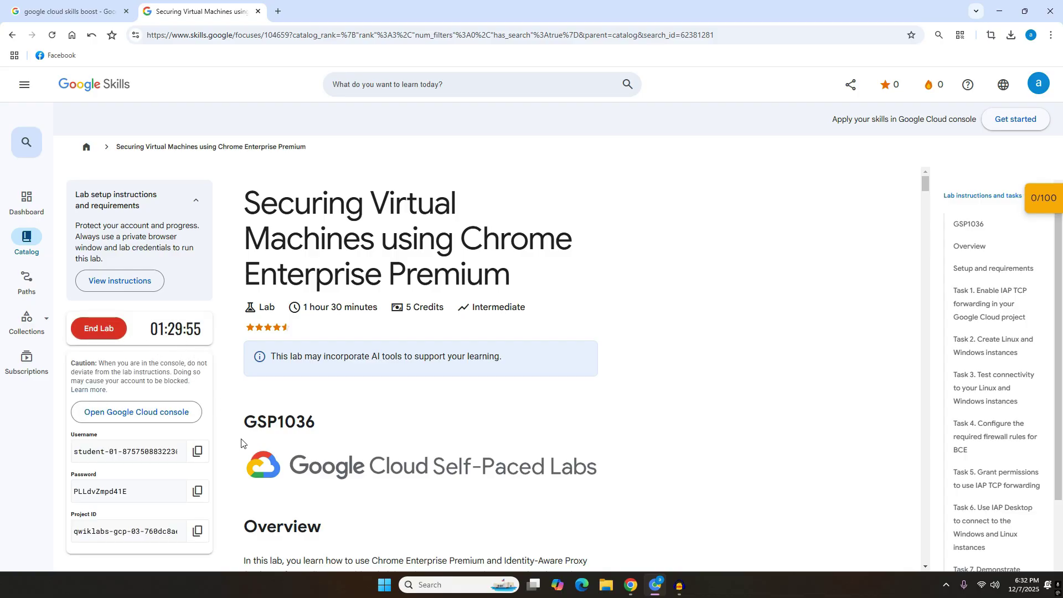
Open the lab's Google Cloud console link in a new tab and copy the lab password.
right_click(133, 421)
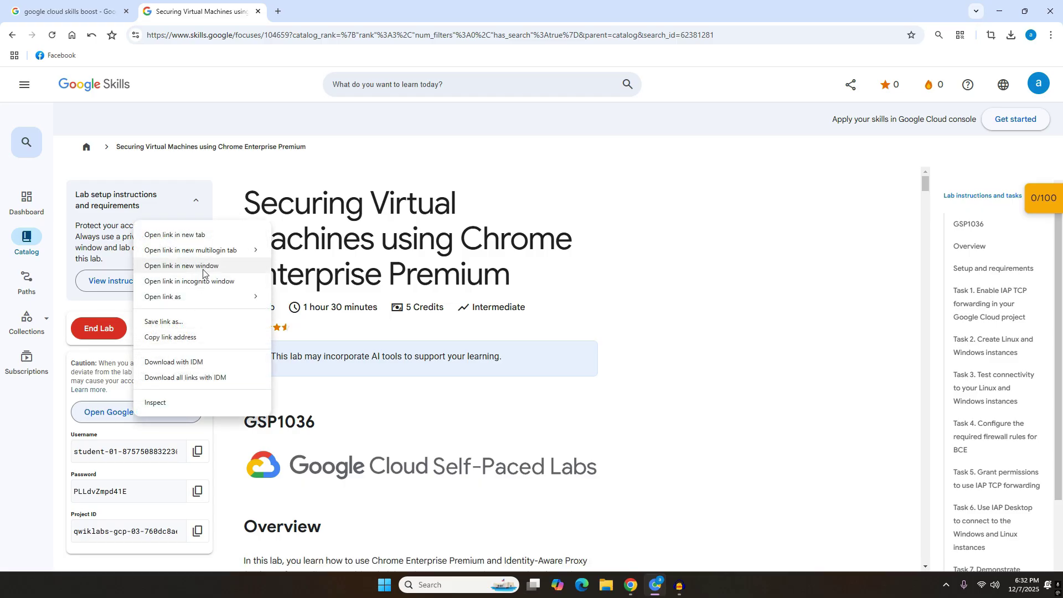
left_click(250, 233)
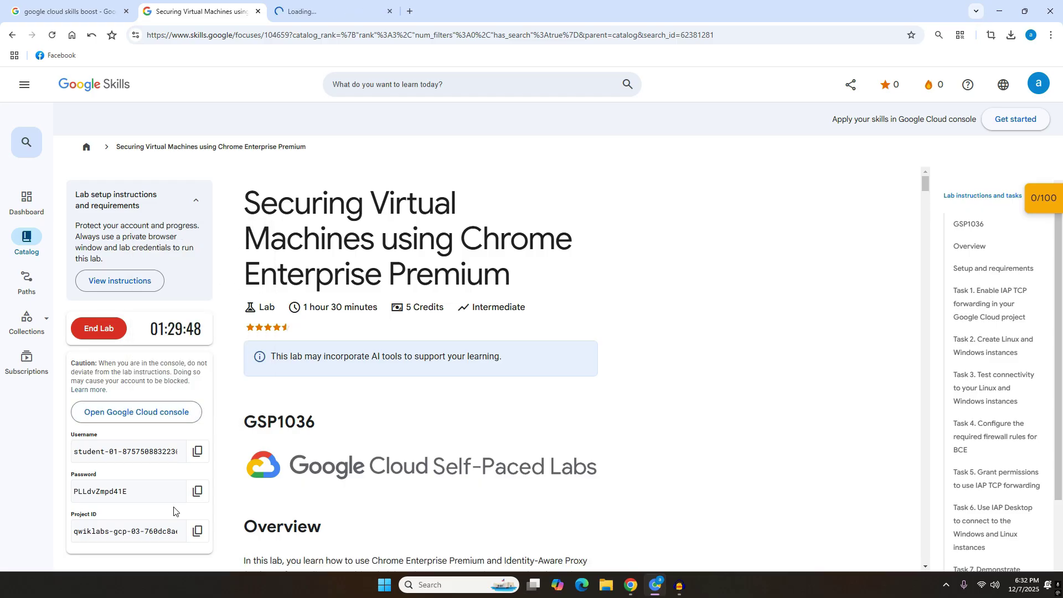
left_click(198, 490)
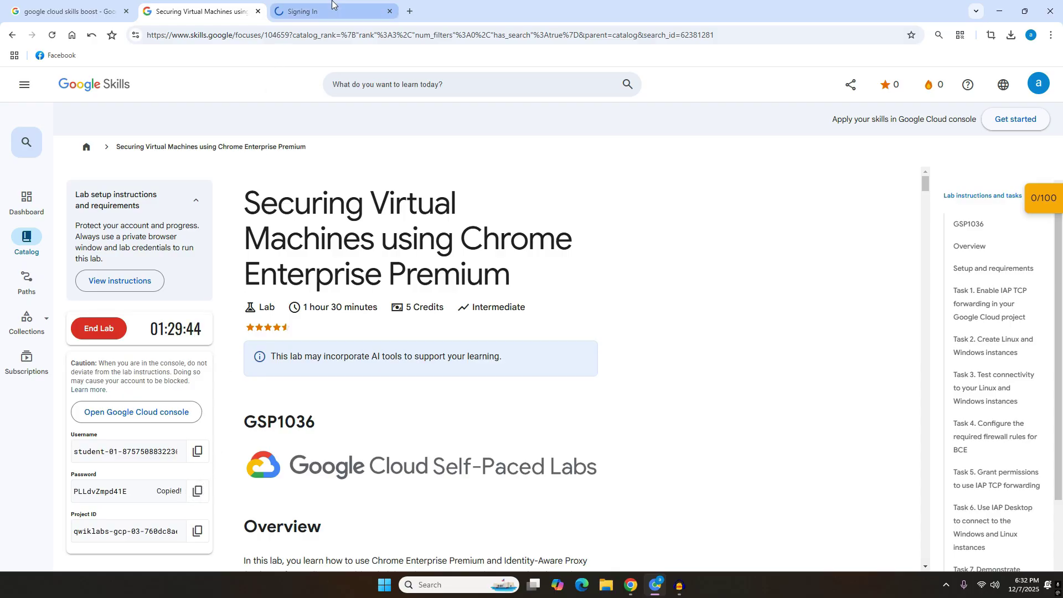
Confirm the temporary student account on the sign-in page, accept its welcome notice, and decline a separate browser profile.
left_click(292, 16)
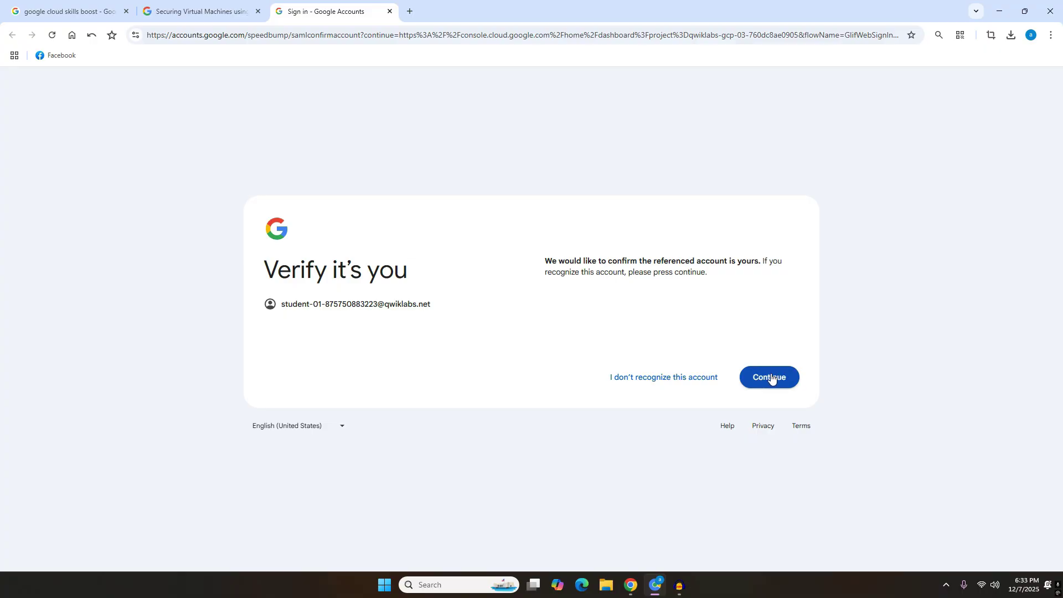
left_click(769, 377)
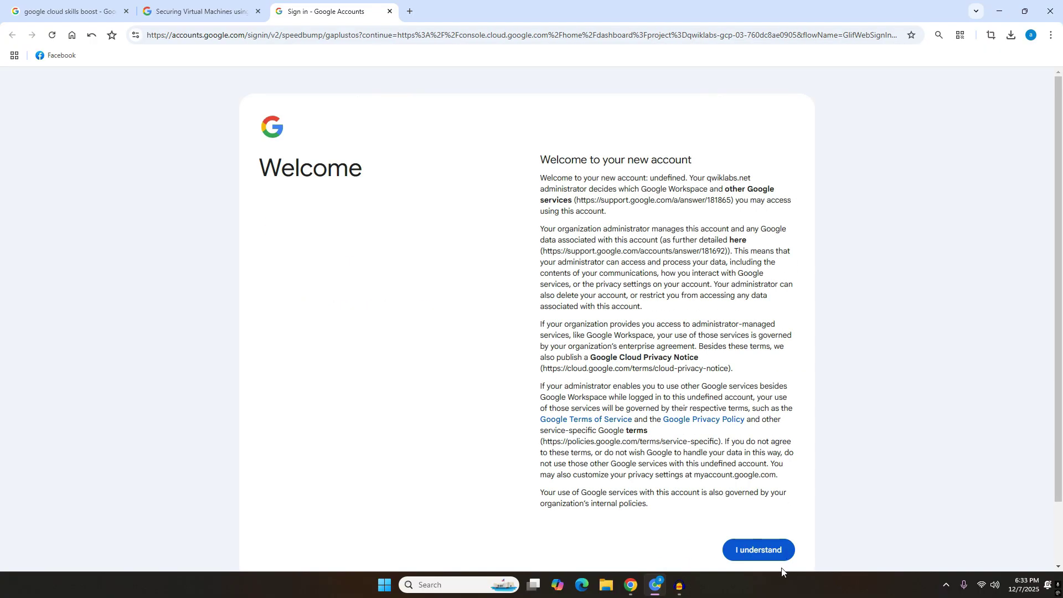
left_click(776, 561)
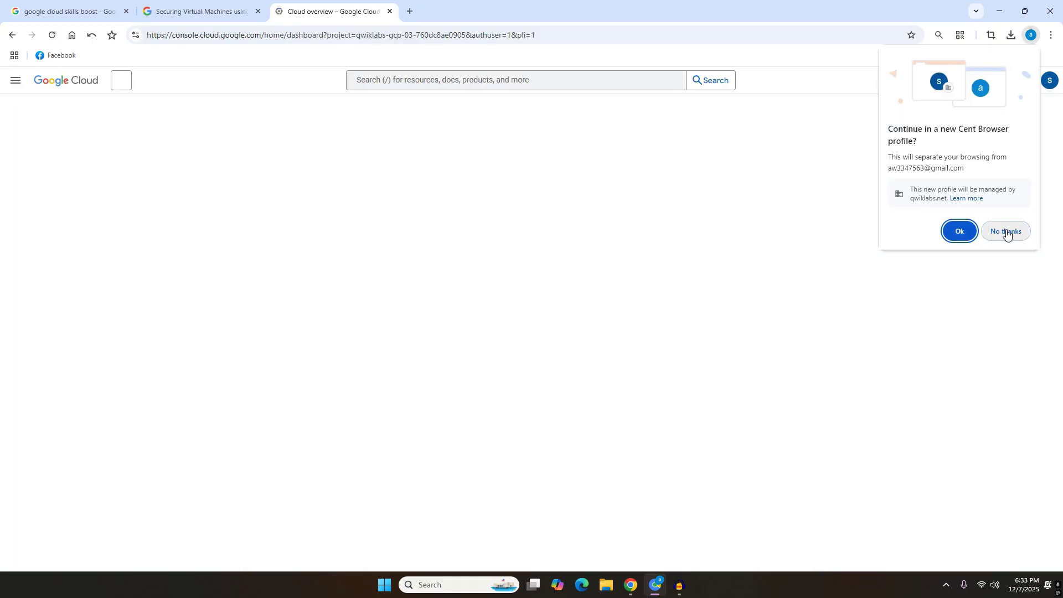
left_click(1007, 231)
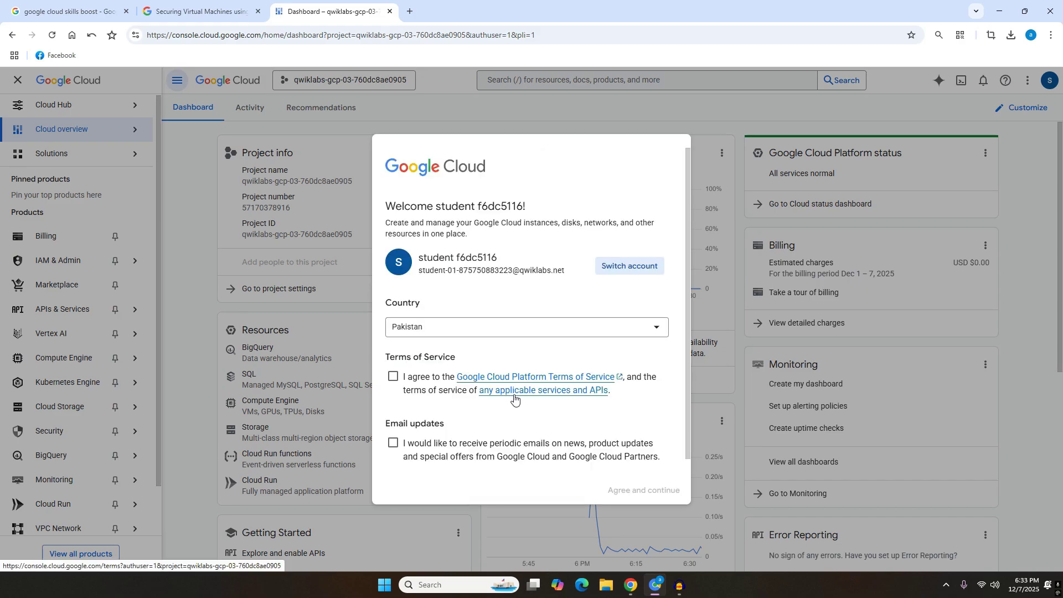
Agree to the Google Cloud Platform Terms of Service, opt in to email updates, and continue to the project dashboard.
left_click_drag(441, 206, 506, 210)
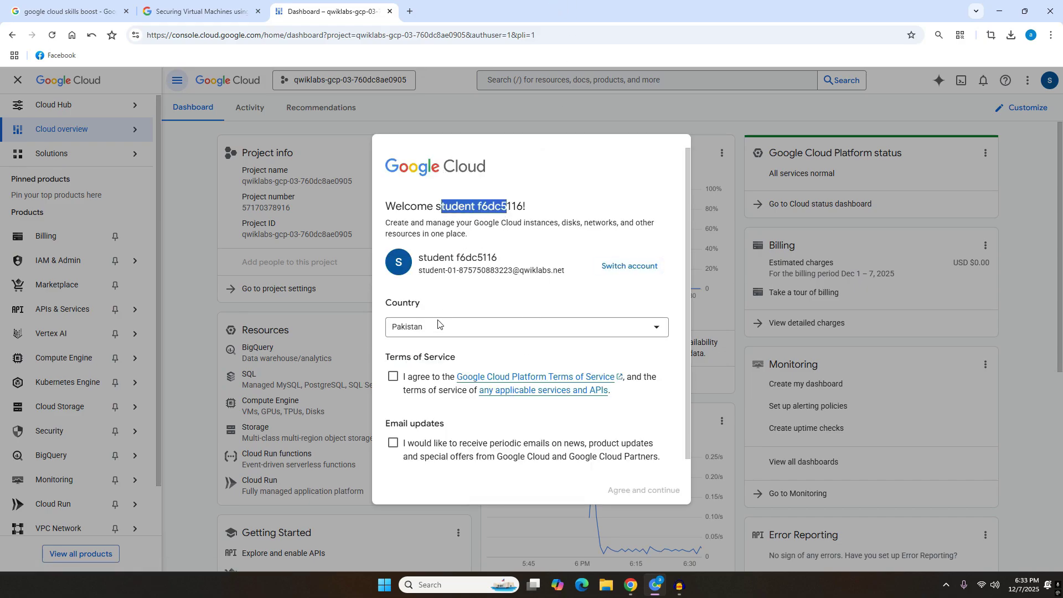
left_click(423, 377)
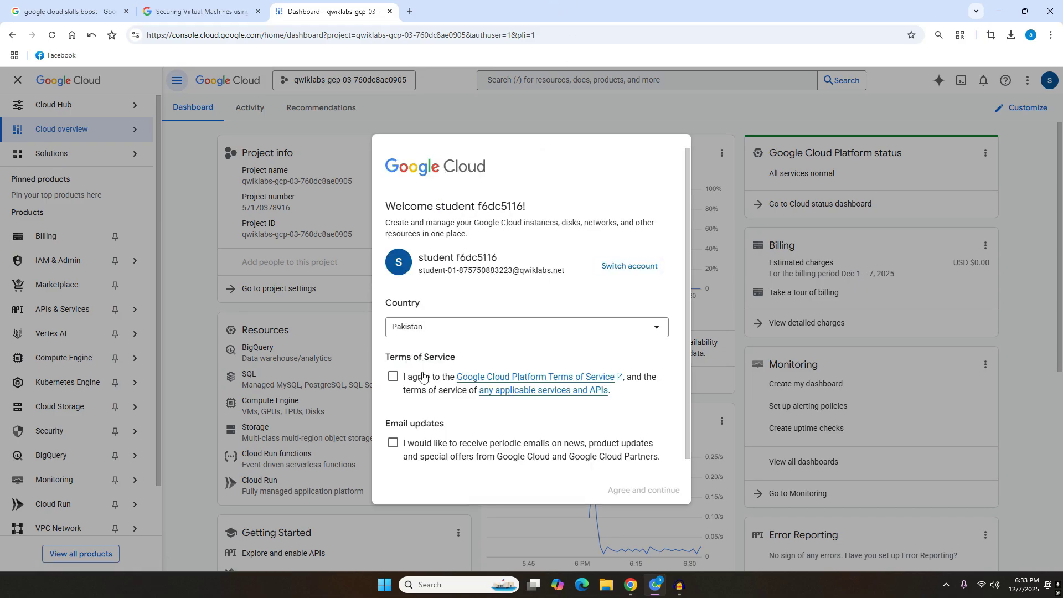
left_click(456, 456)
left_click(616, 491)
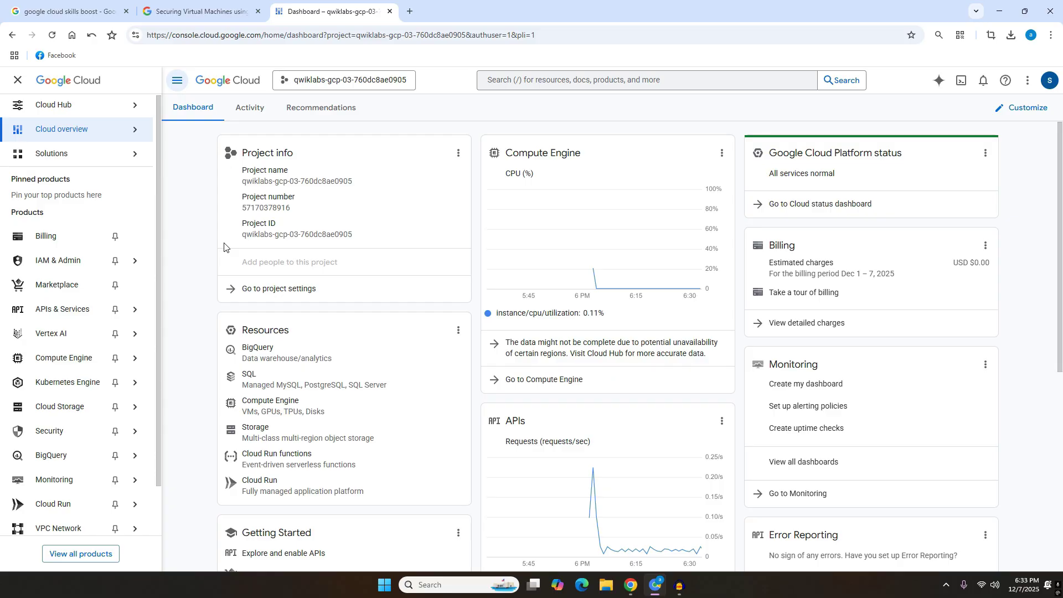
Go to the Compute Engine VM instances, begin creating a new instance, and dismiss the introductory tour.
mouse_move(39, 361)
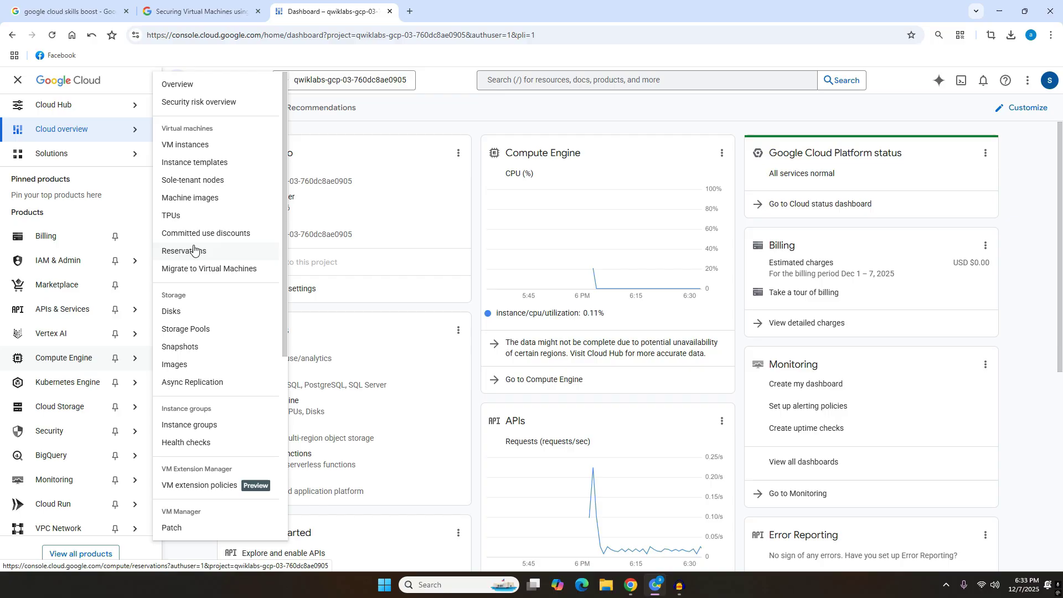
left_click(214, 150)
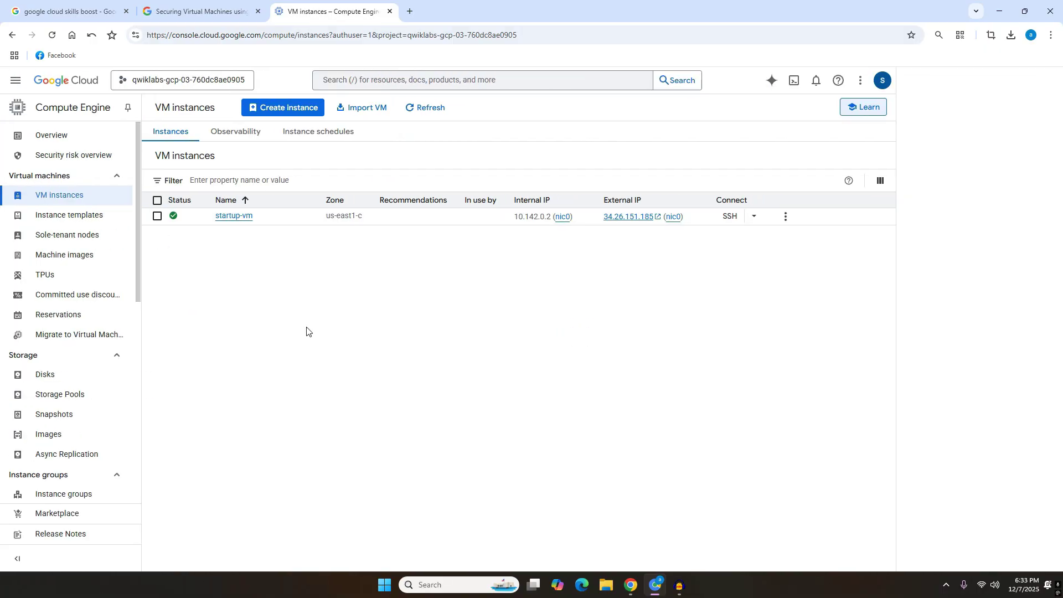
left_click(294, 107)
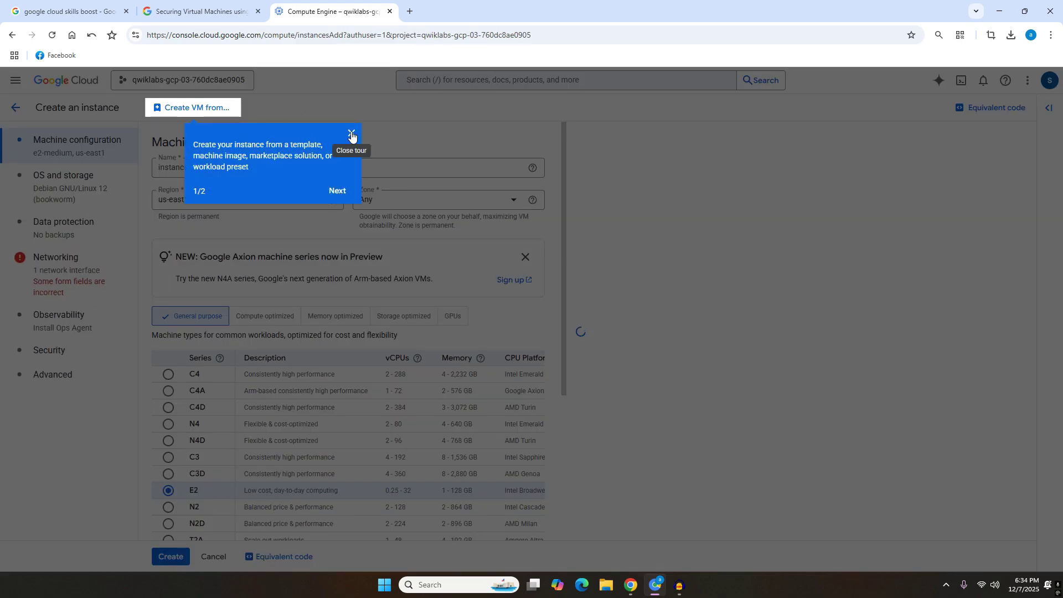
left_click(352, 135)
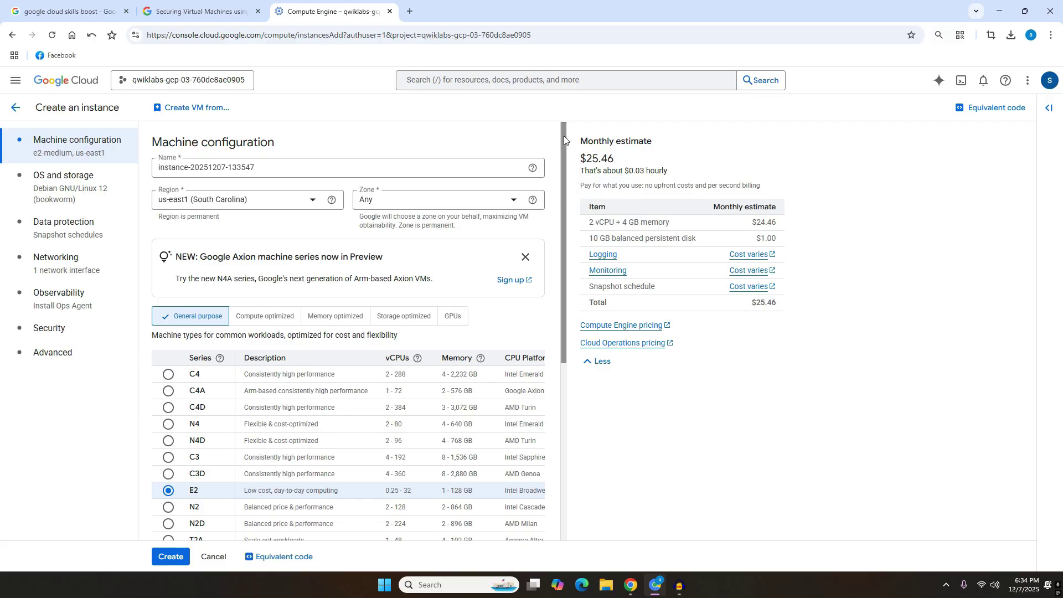
Set the new instance's machine type to the e2-standard-4 preset with 4 vCPU and 16 GB memory.
left_click_drag(563, 135, 567, 335)
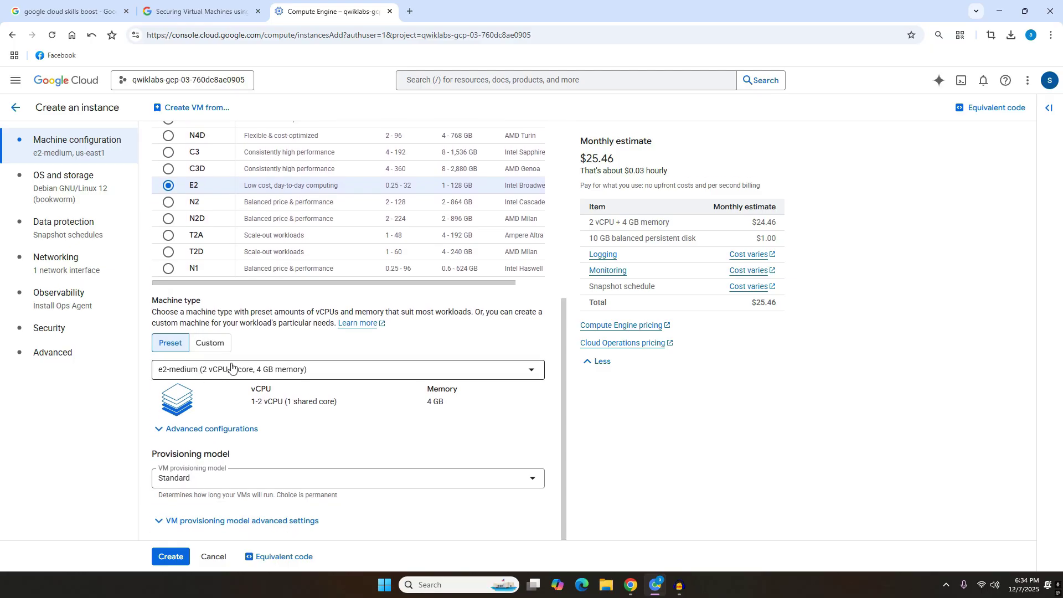
left_click(322, 375)
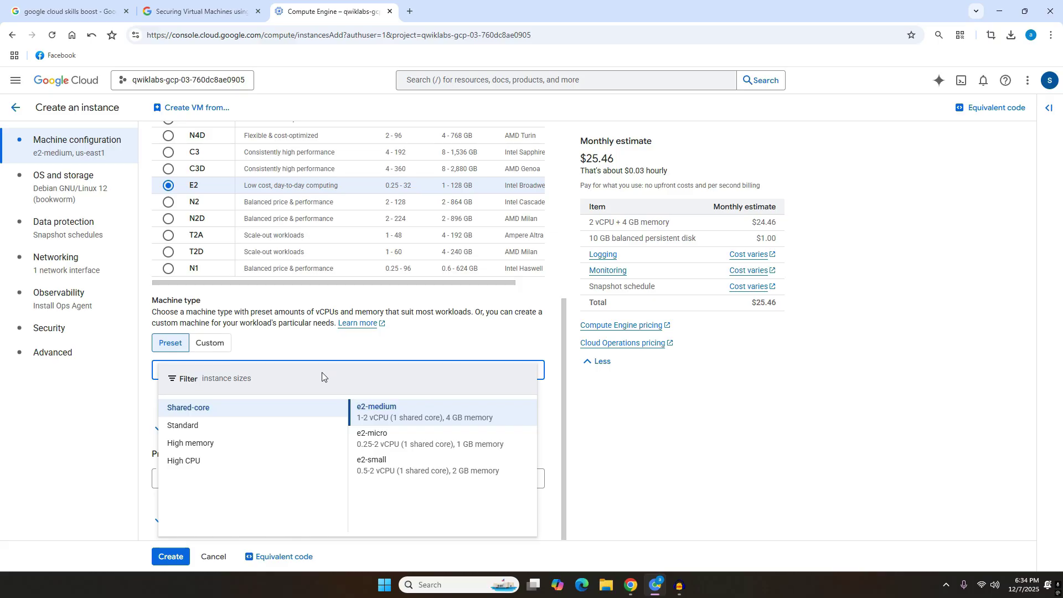
left_click(215, 430)
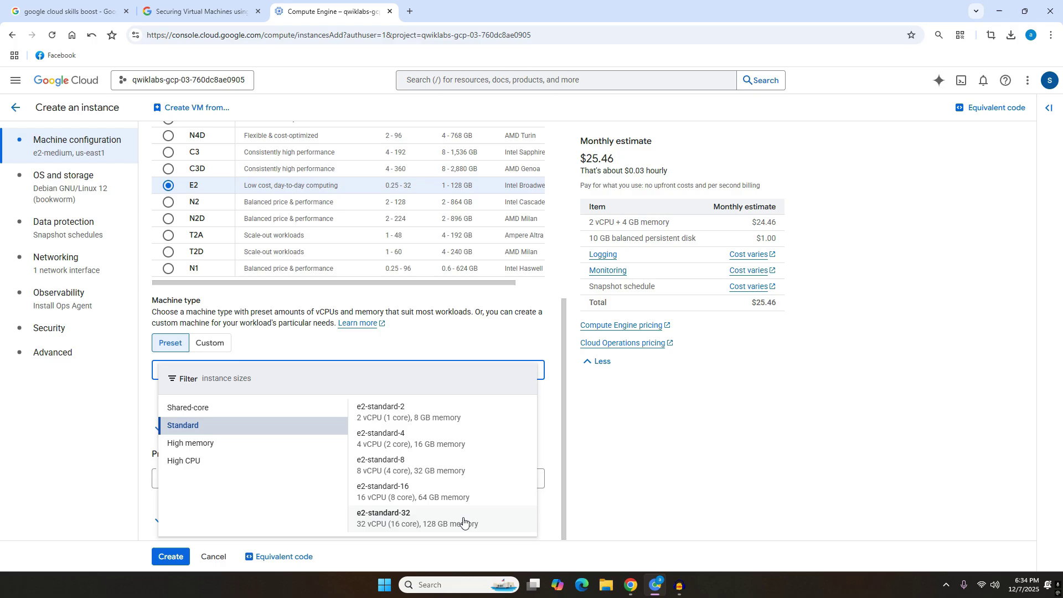
left_click(458, 448)
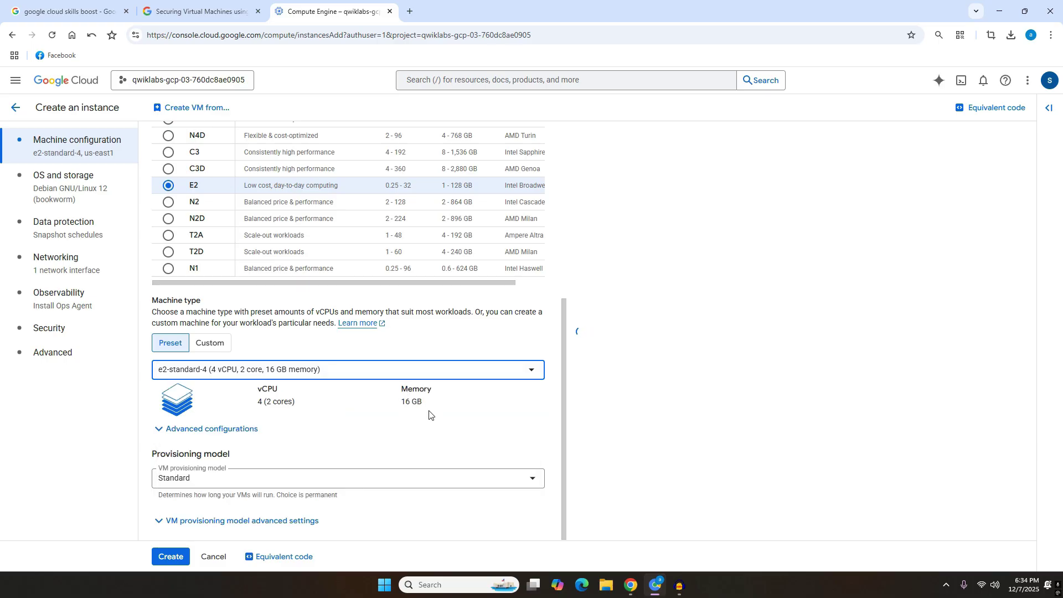
Change the boot disk to a Windows Server 2025 Datacenter public image on a 50 GB balanced persistent disk.
left_click(66, 190)
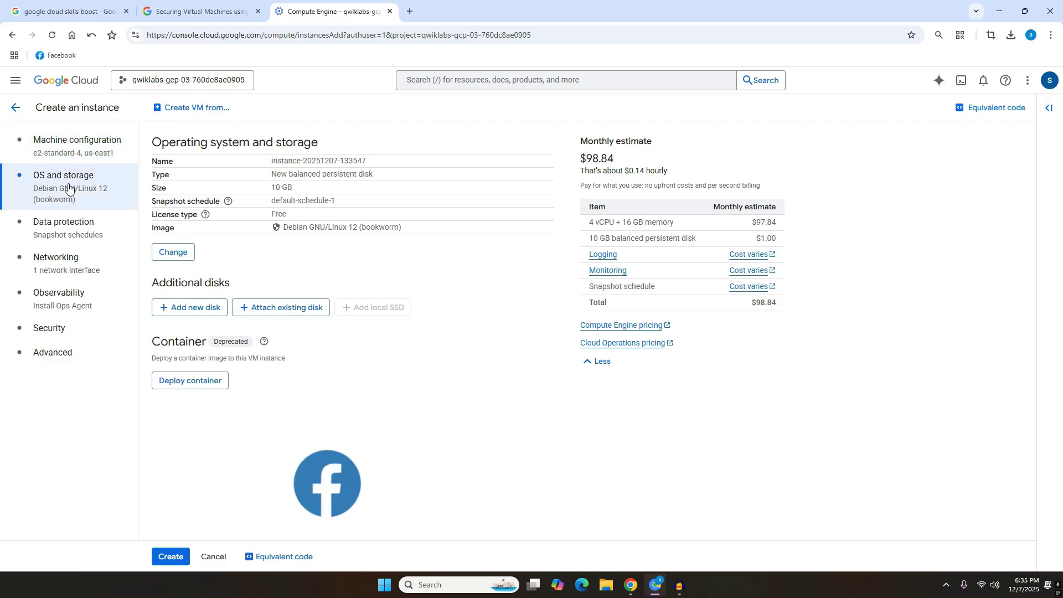
left_click(184, 255)
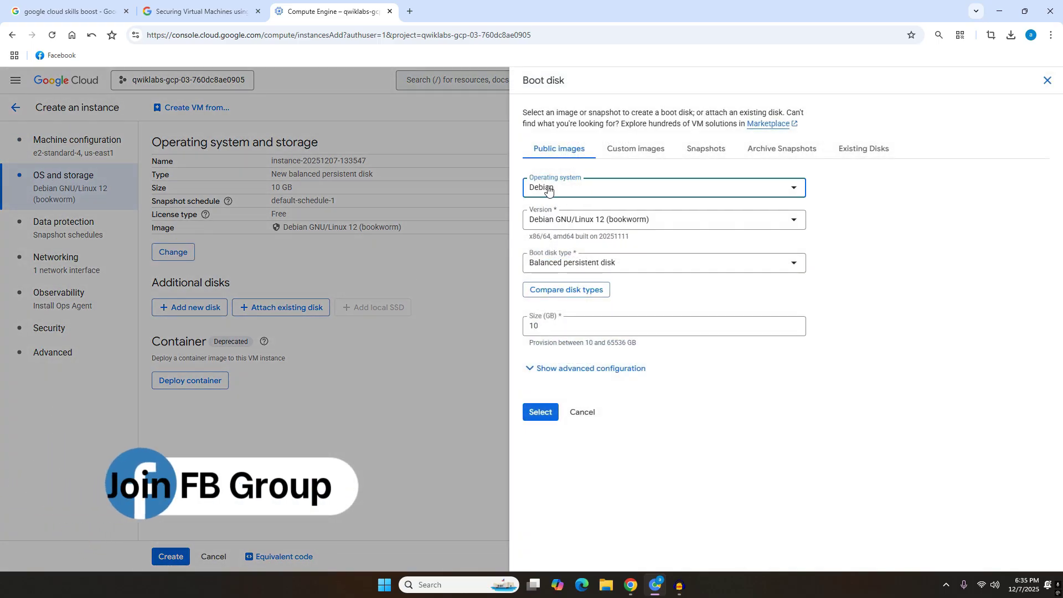
left_click(588, 192)
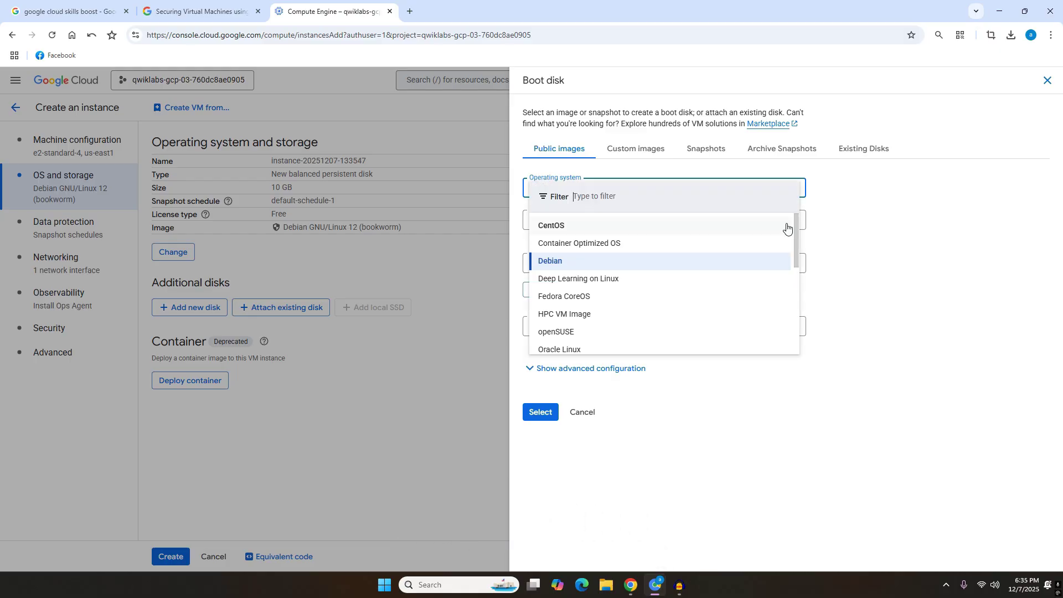
left_click_drag(797, 235, 792, 331)
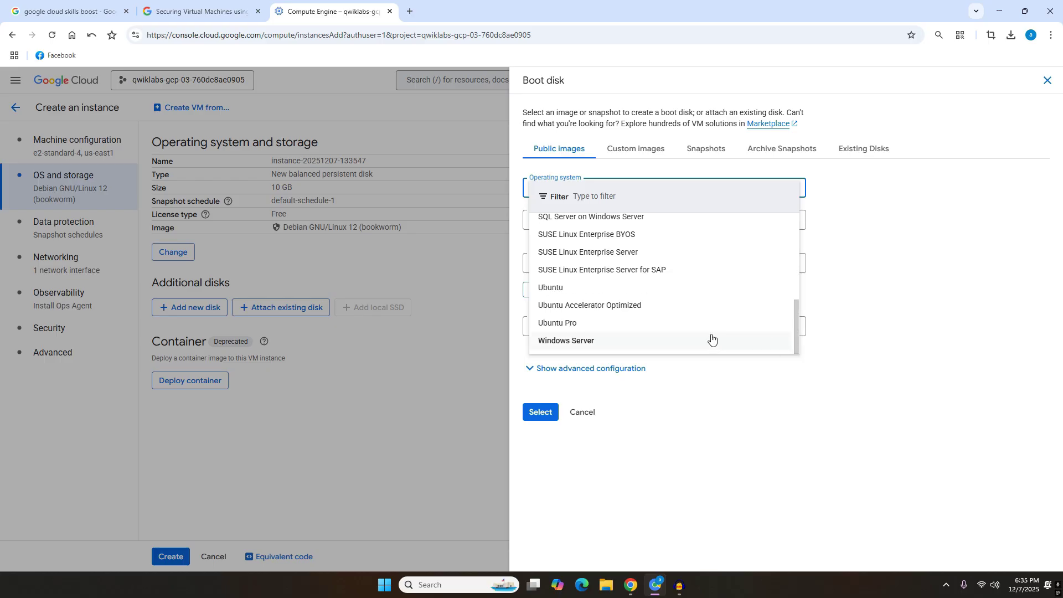
left_click(678, 341)
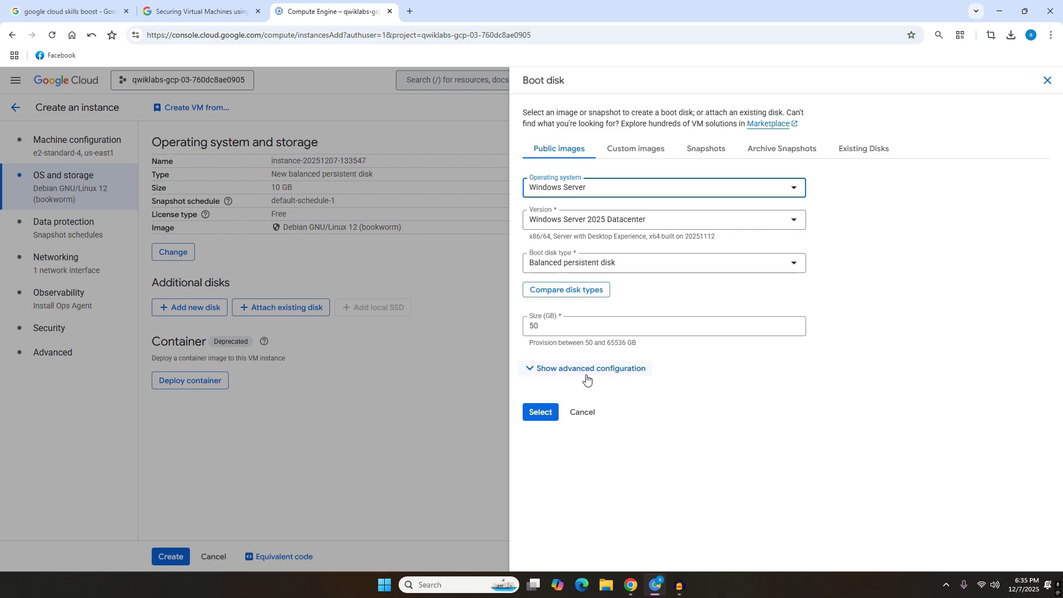
left_click(591, 321)
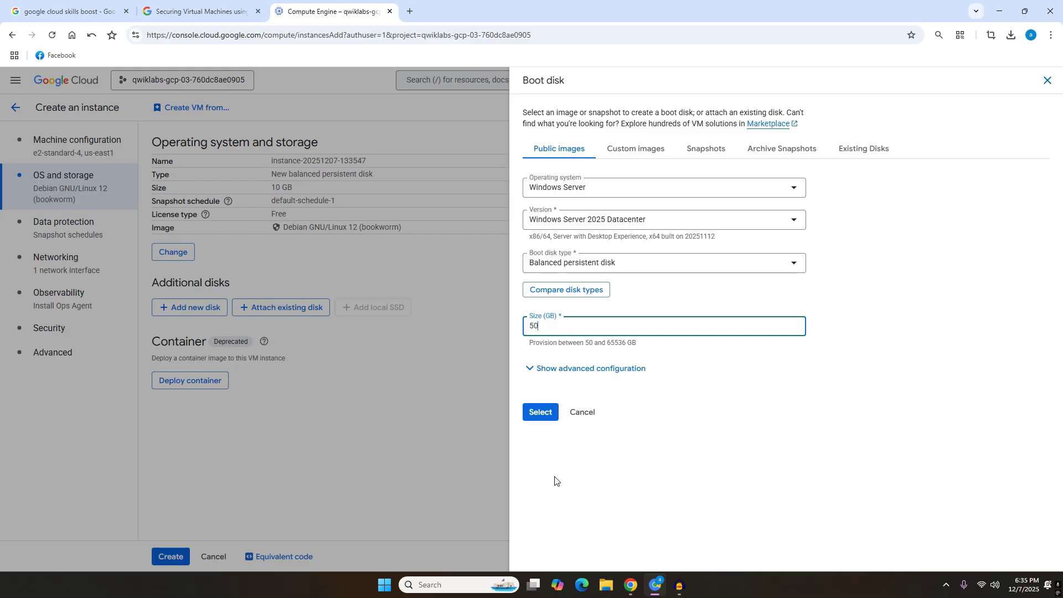
left_click(541, 414)
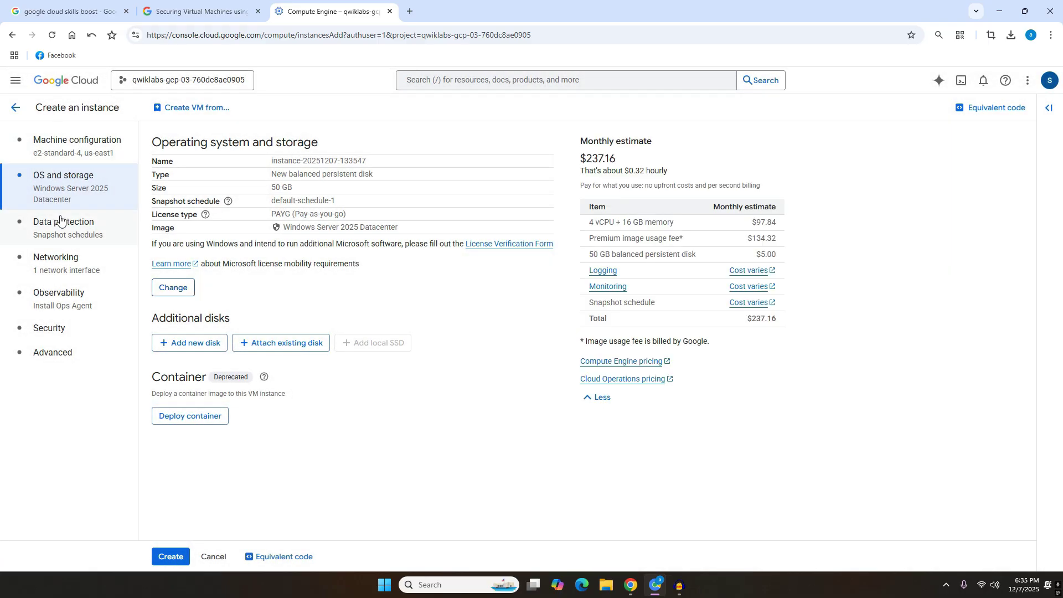
Allow HTTP traffic, HTTPS traffic and load balancer health checks in the networking firewall settings, and create the instance.
left_click(66, 227)
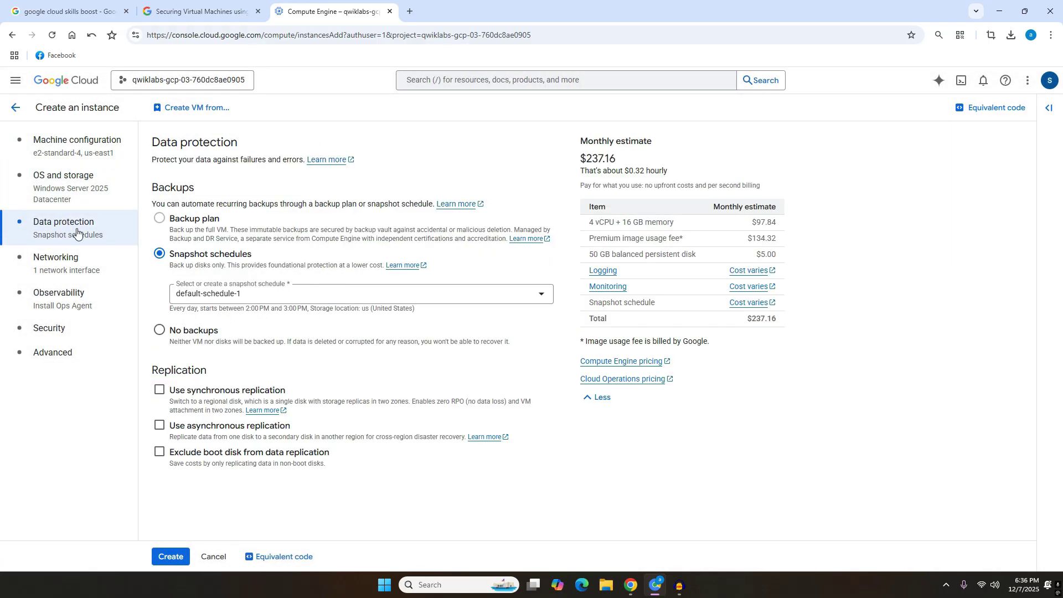
left_click(81, 259)
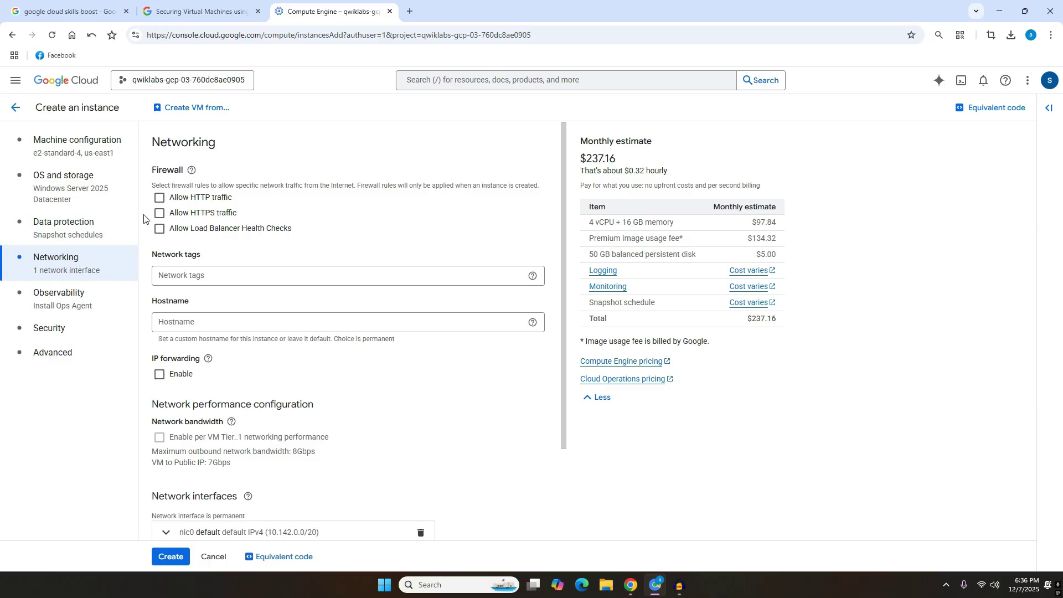
left_click(192, 199)
left_click(198, 213)
left_click(204, 228)
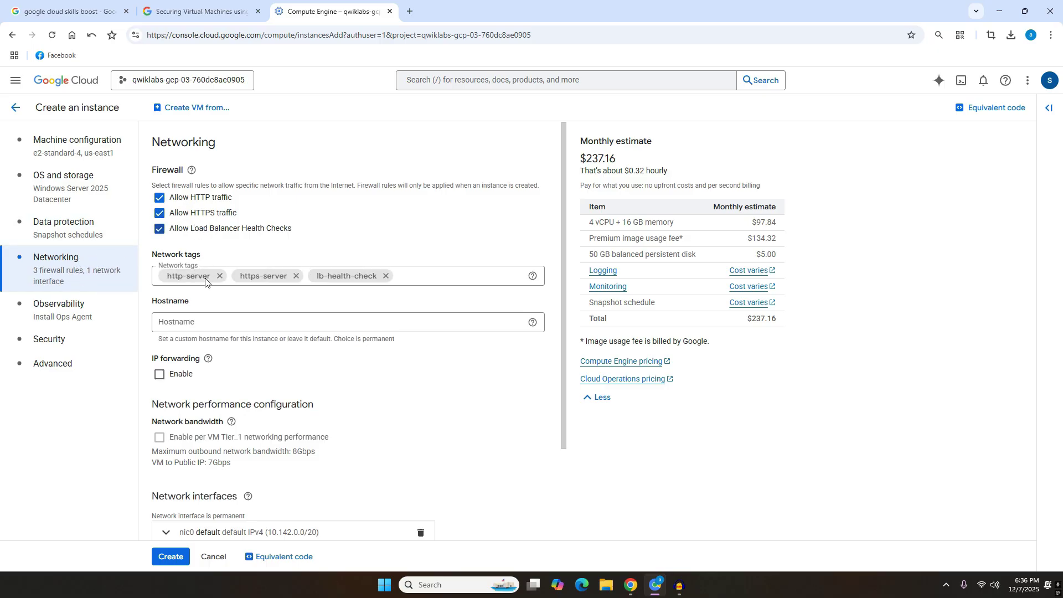
left_click(66, 369)
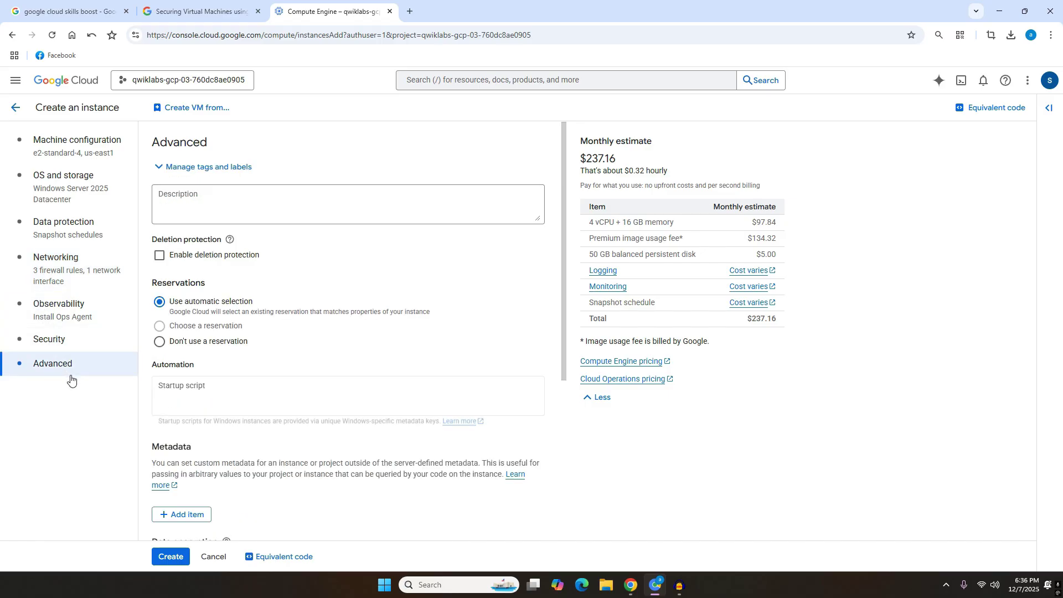
left_click(170, 557)
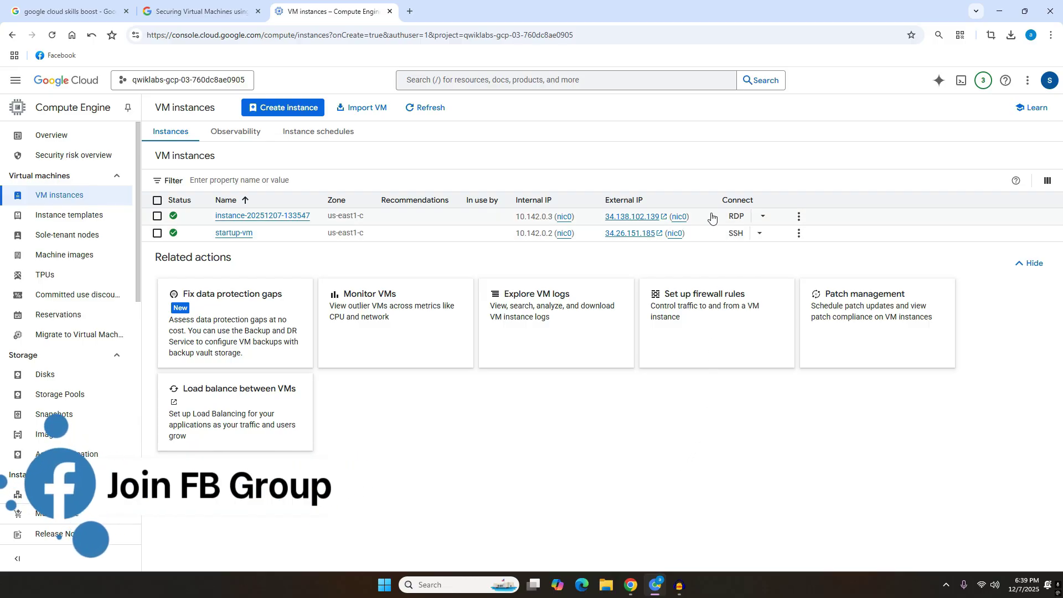
Download the new Windows instance's RDP file and save it to the Downloads folder.
left_click(761, 218)
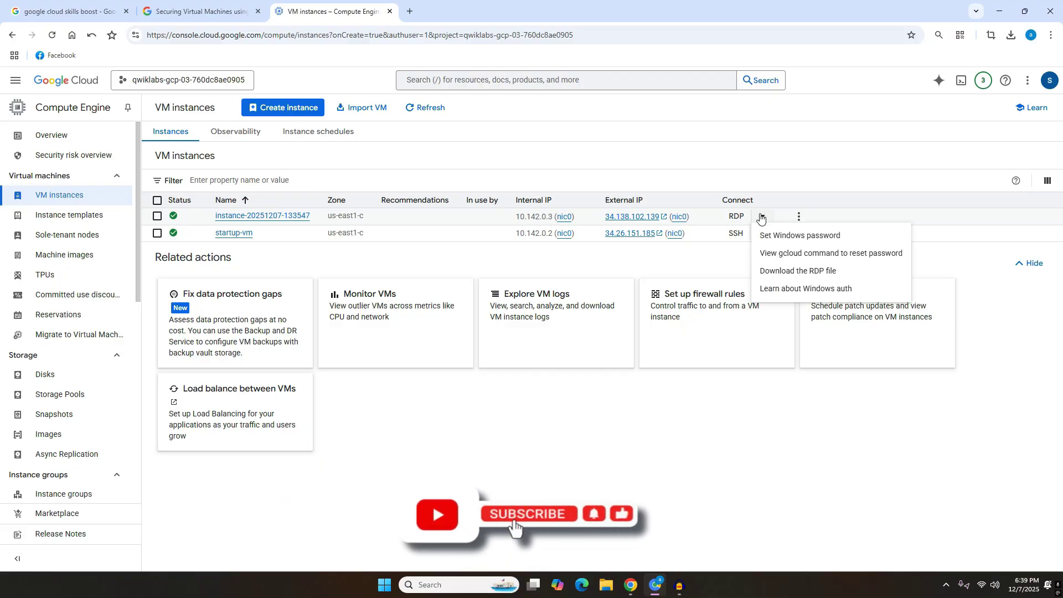
left_click(811, 272)
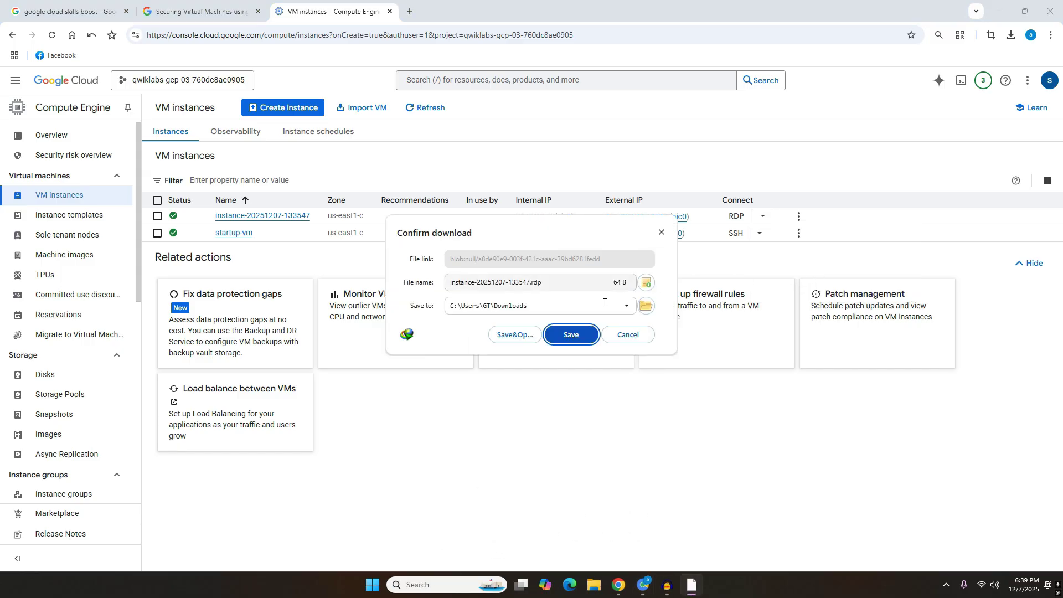
left_click(590, 337)
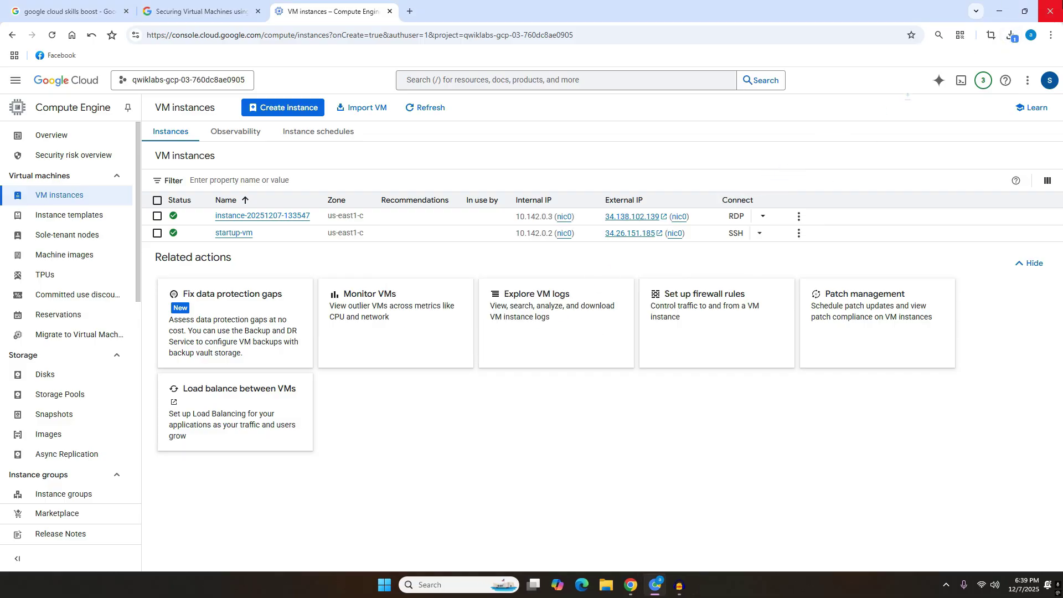
Set a new Windows password for the instance's suggested username and copy the generated password.
left_click(764, 218)
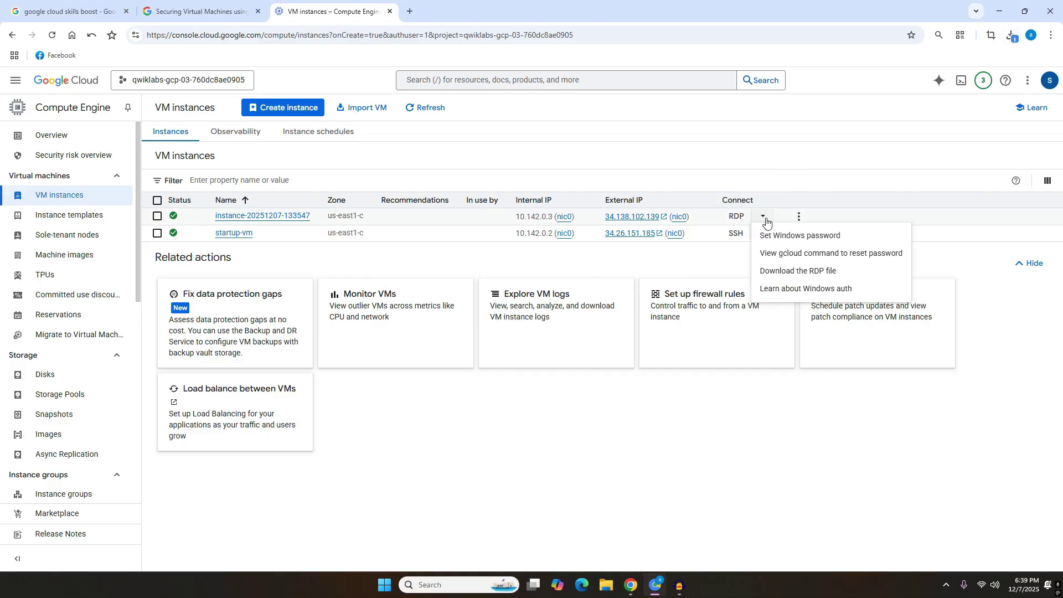
left_click(802, 236)
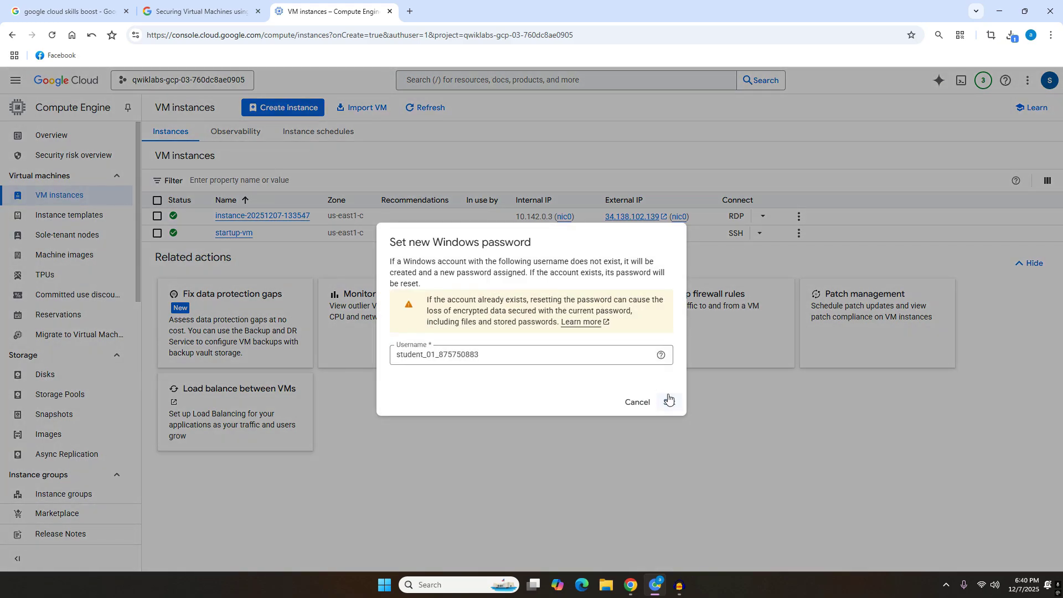
left_click(540, 360)
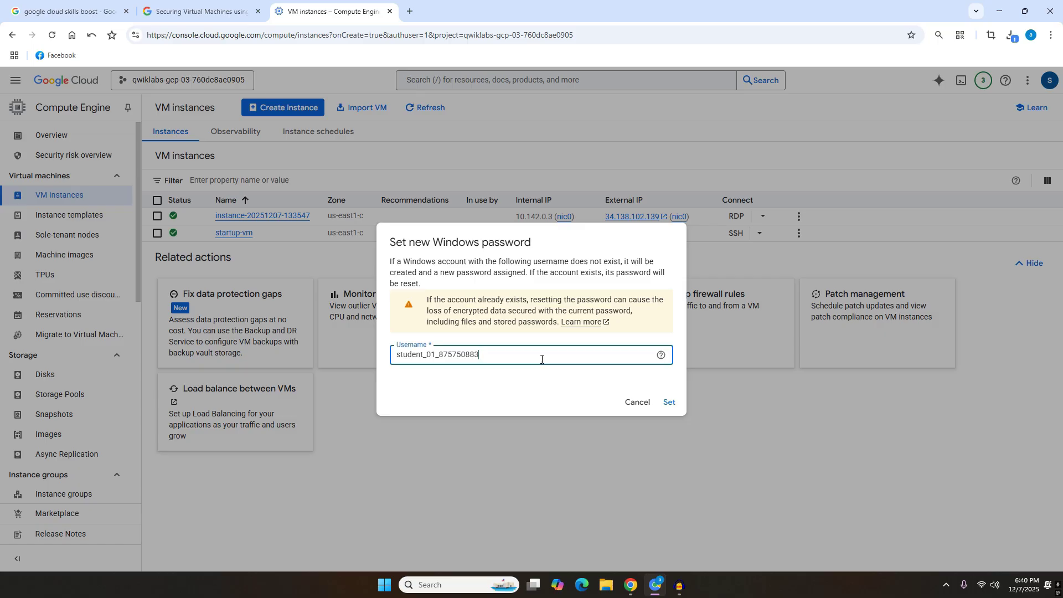
left_click(673, 402)
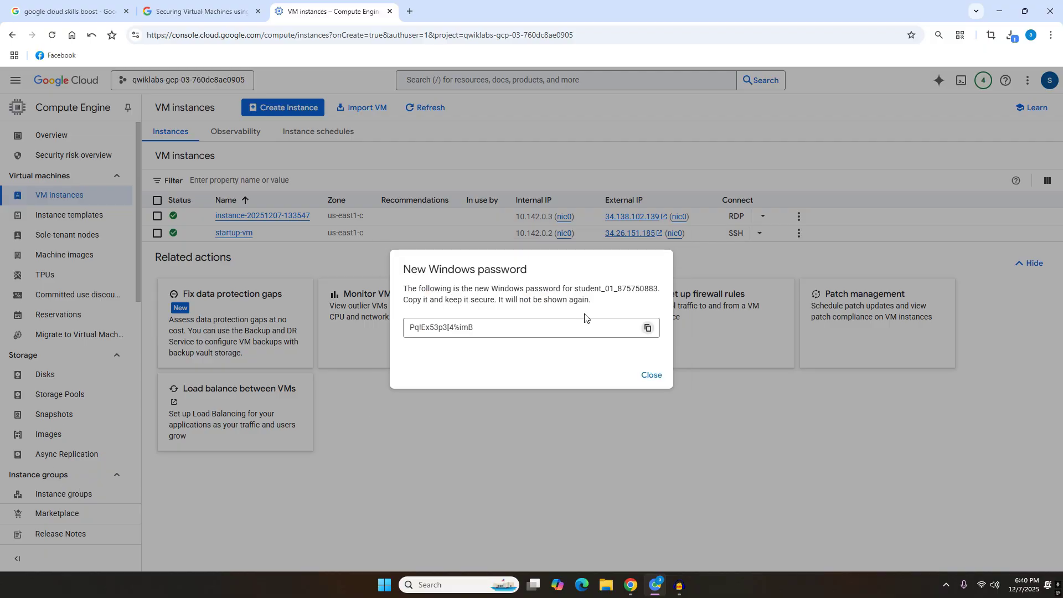
left_click(646, 327)
Open the downloaded RDP file and connect despite the unknown publisher, opting out of further warnings for this computer.
left_click(1011, 35)
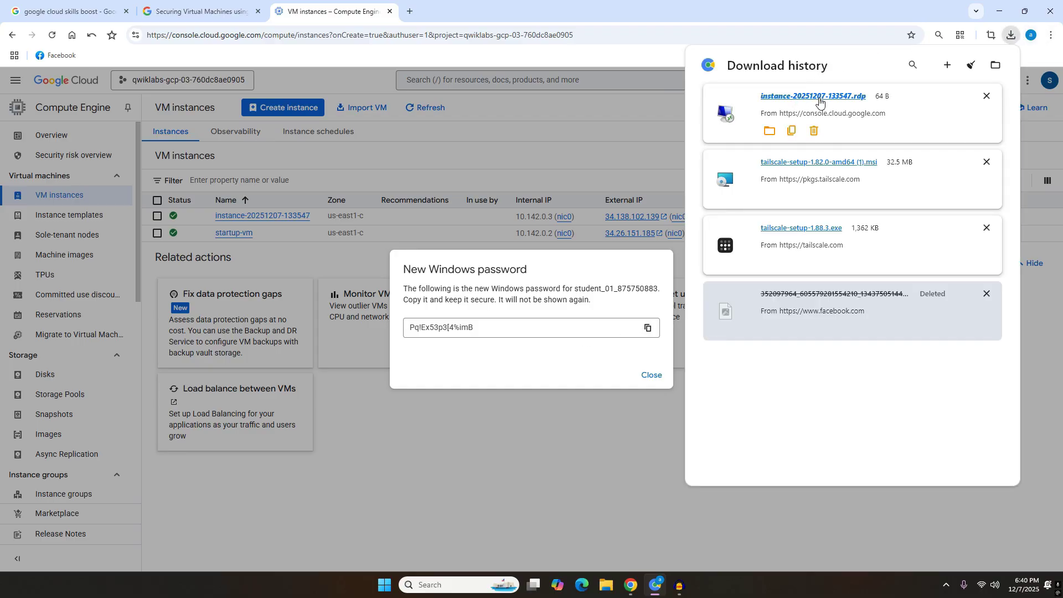
left_click(808, 96)
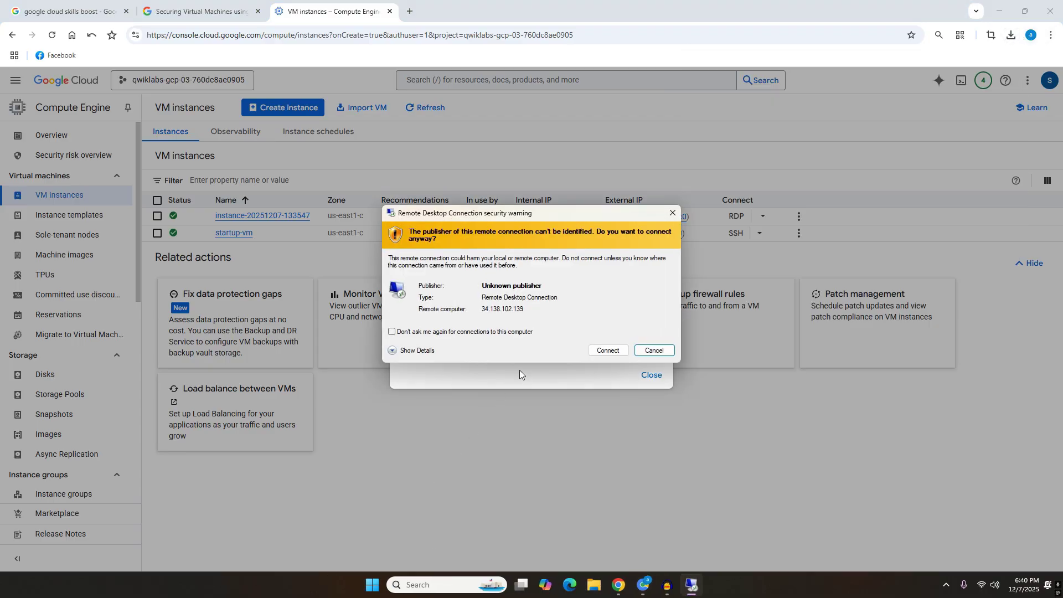
left_click(482, 335)
left_click(609, 351)
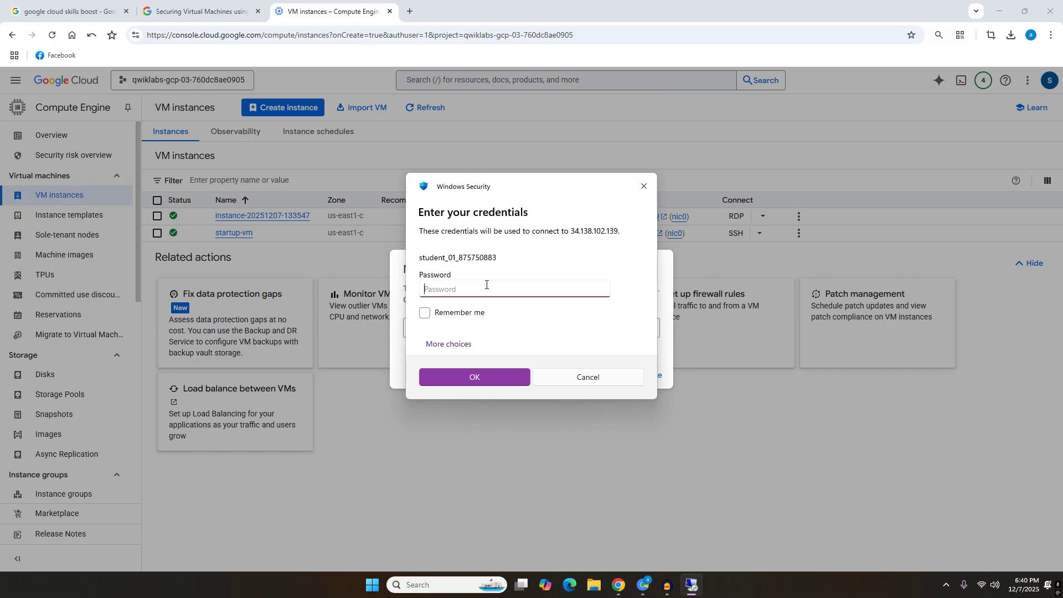
Sign in with the copied Windows password and remember the credentials, accepting the remote computer's certificate without future prompts.
key("ctrl+v")
key("Return")
left_click(425, 311)
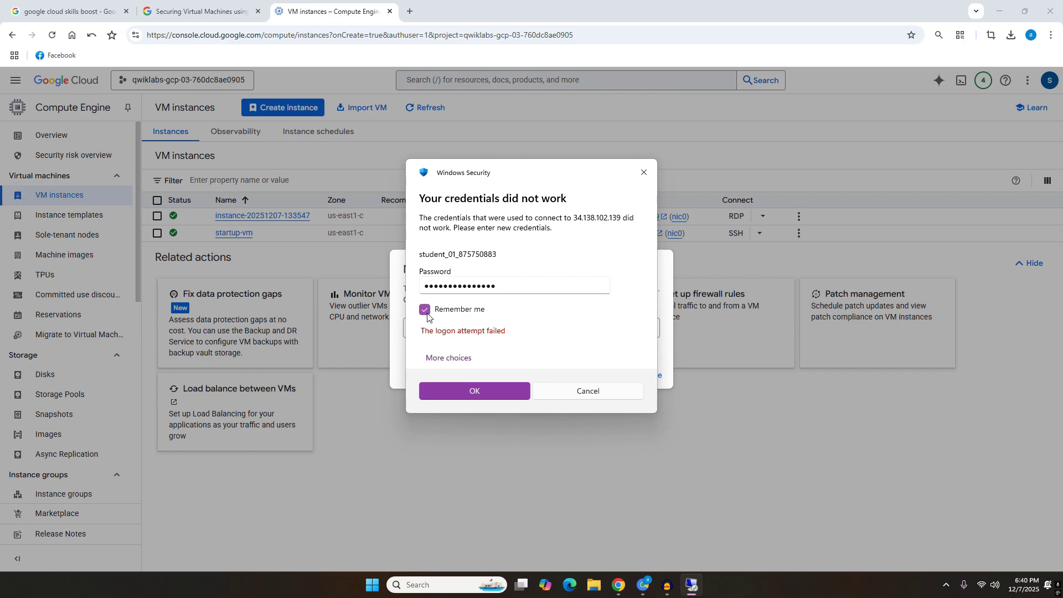
left_click(500, 384)
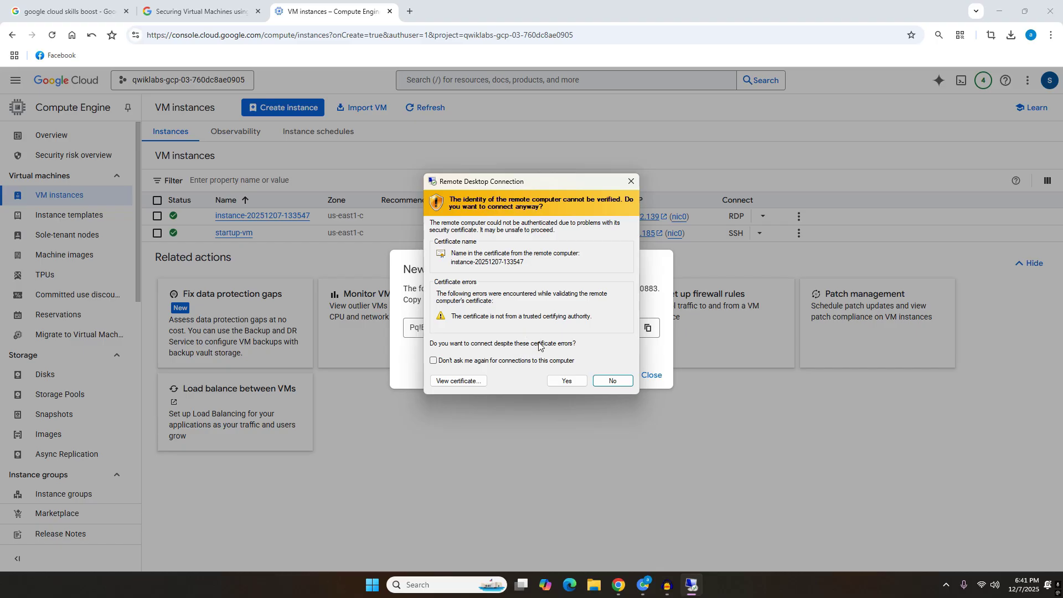
left_click(513, 360)
left_click(564, 382)
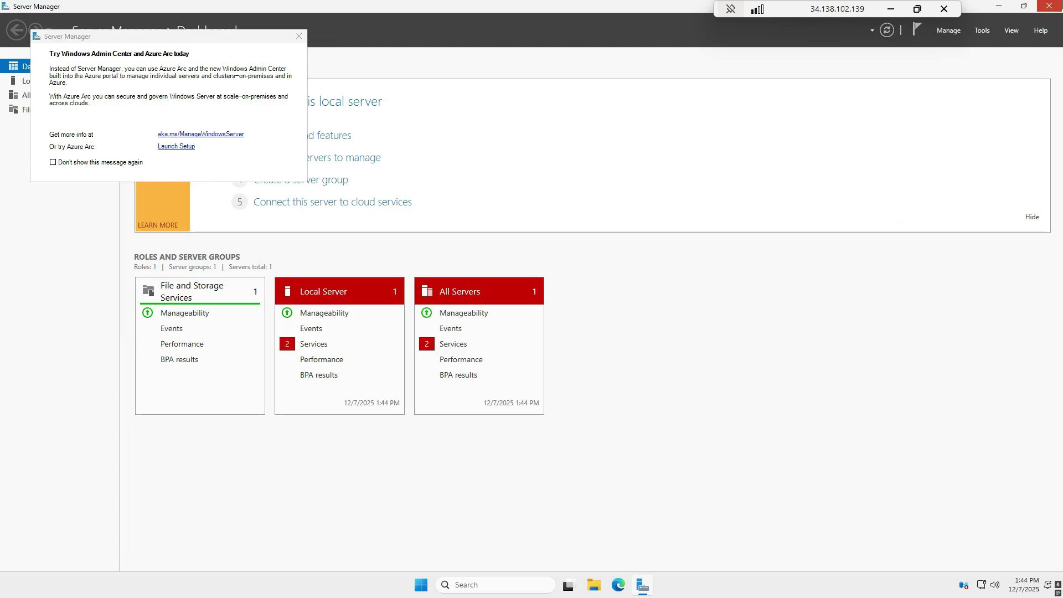
Close Server Manager on the remote machine and refresh its desktop.
left_click(1049, 6)
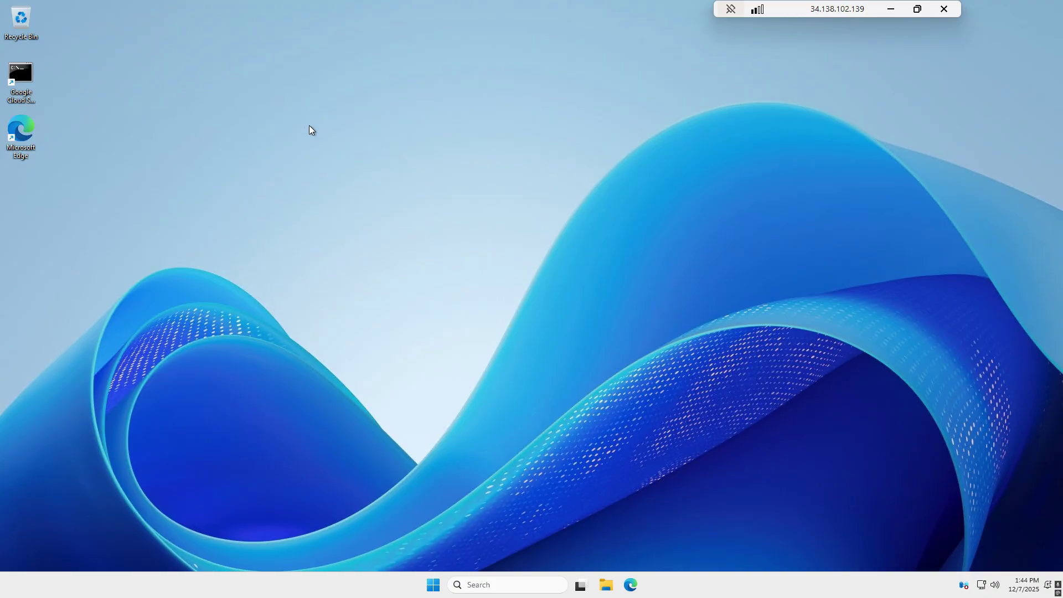
right_click(325, 140)
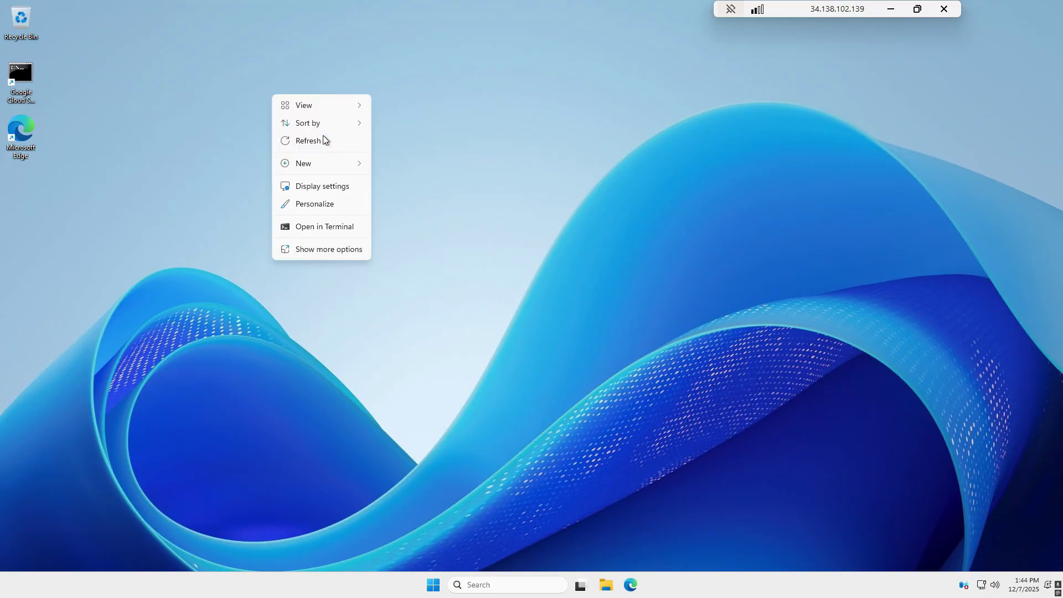
left_click(324, 137)
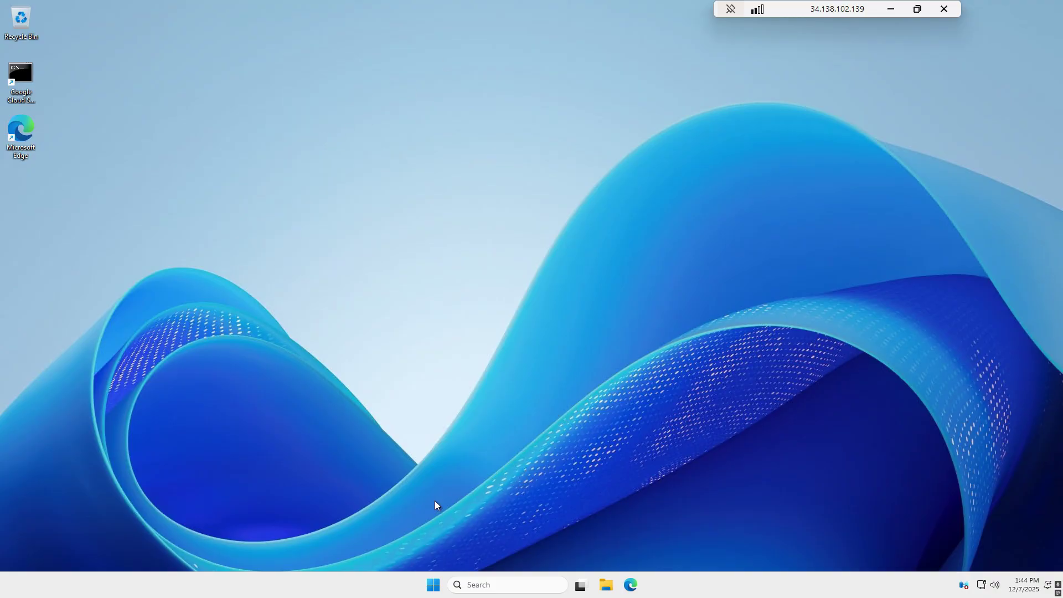
Open the remote machine's About page in system settings and examine its installed RAM, Windows edition and processor.
left_click(429, 591)
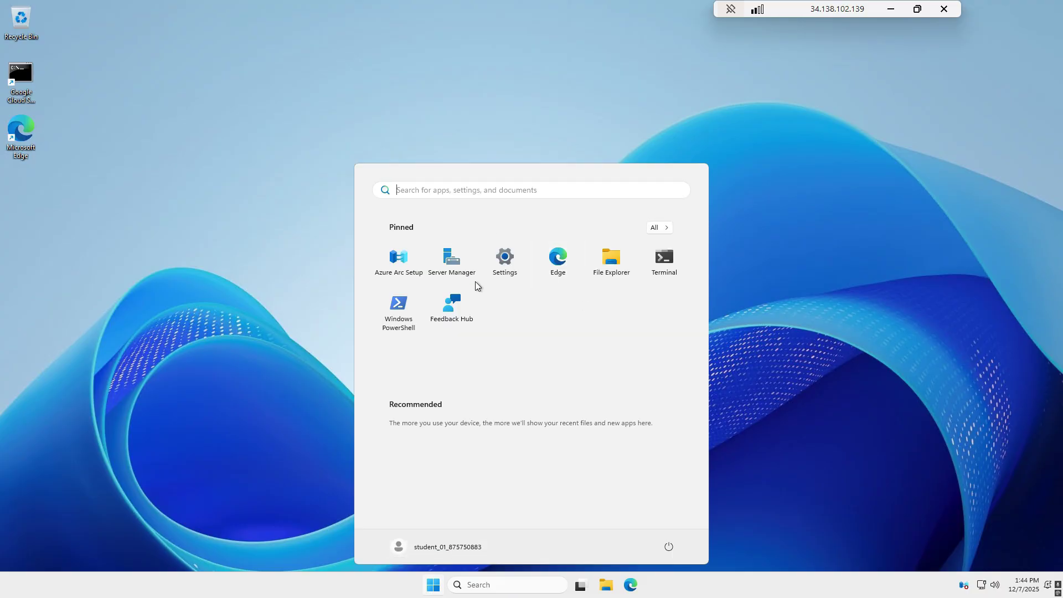
left_click(504, 260)
left_click(654, 22)
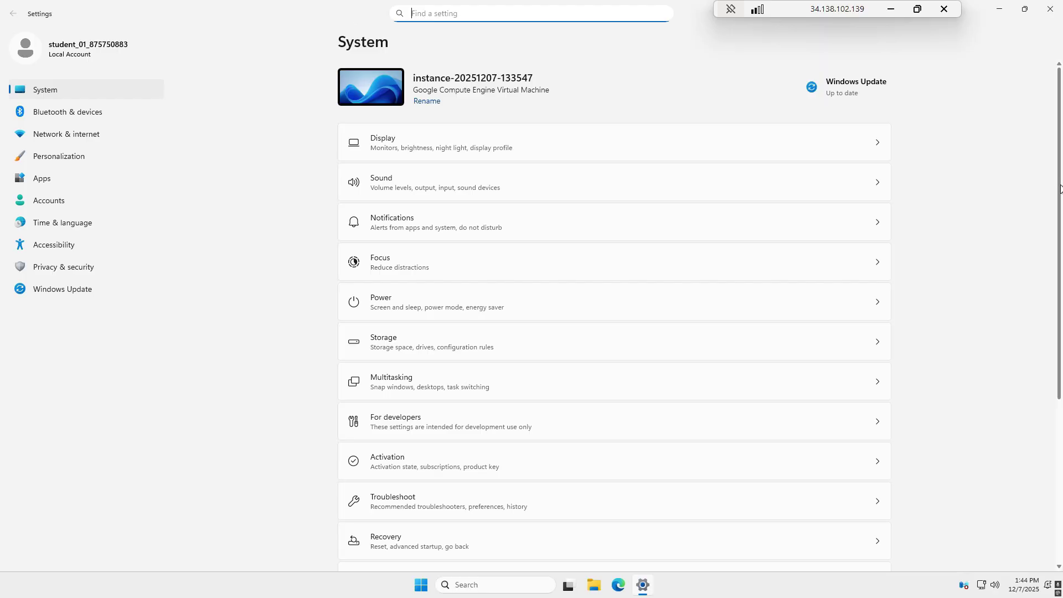
scroll(1056, 364, "down", 5)
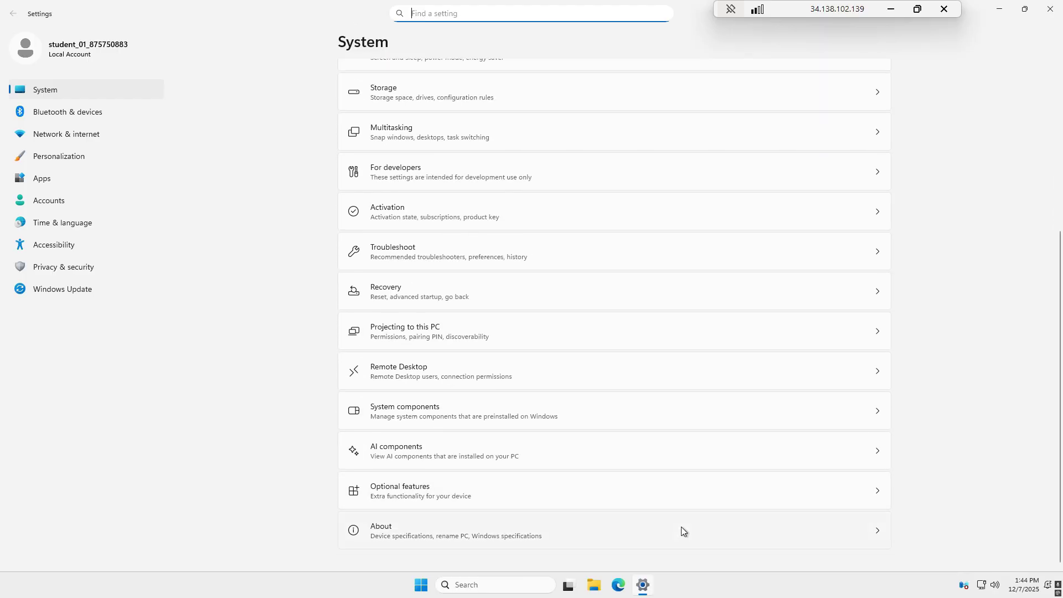
left_click(682, 530)
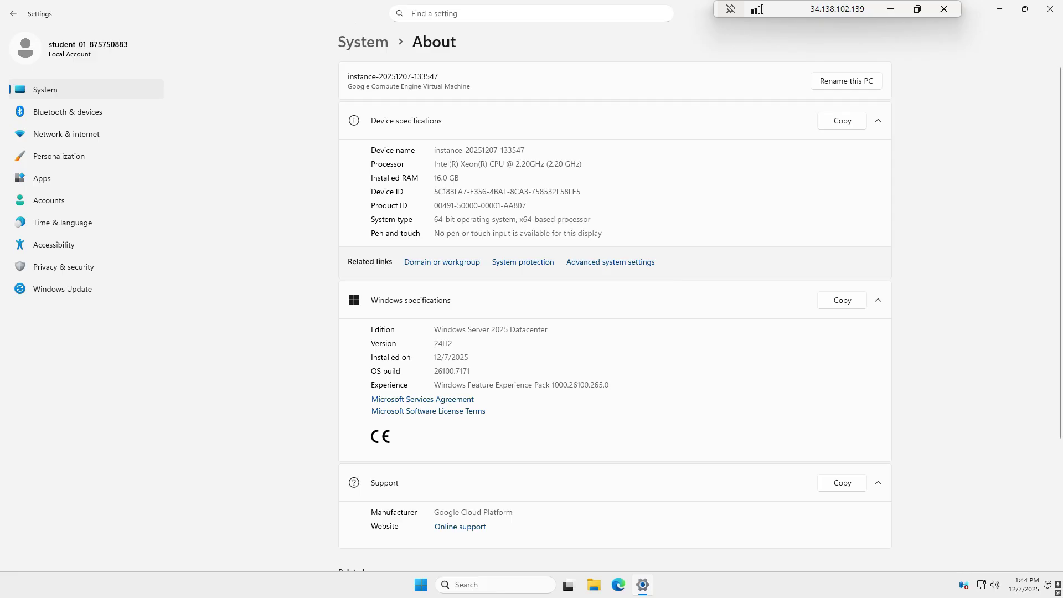
left_click_drag(449, 178, 434, 178)
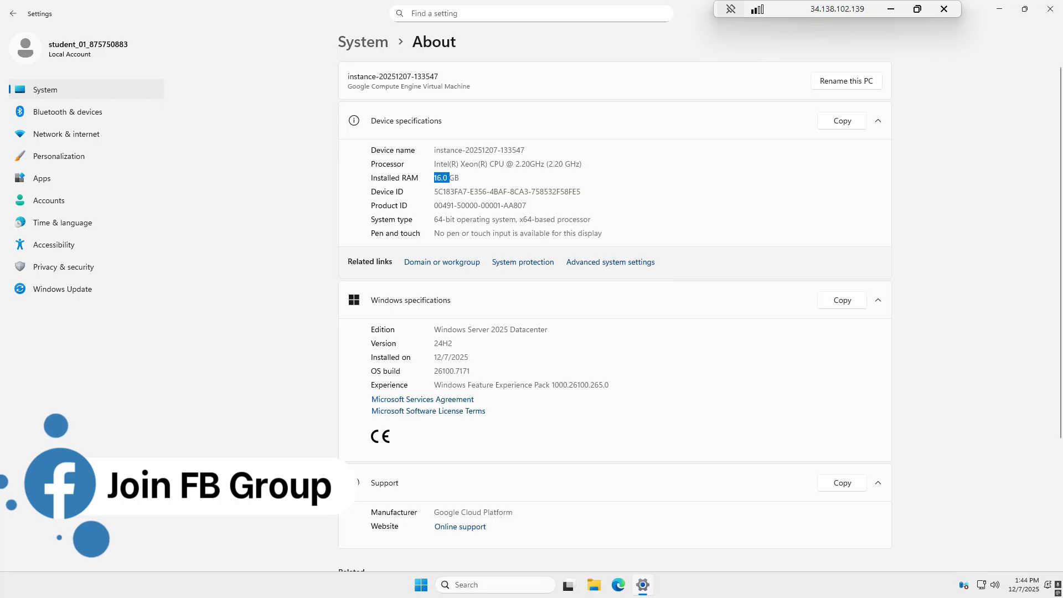
left_click_drag(500, 329, 441, 329)
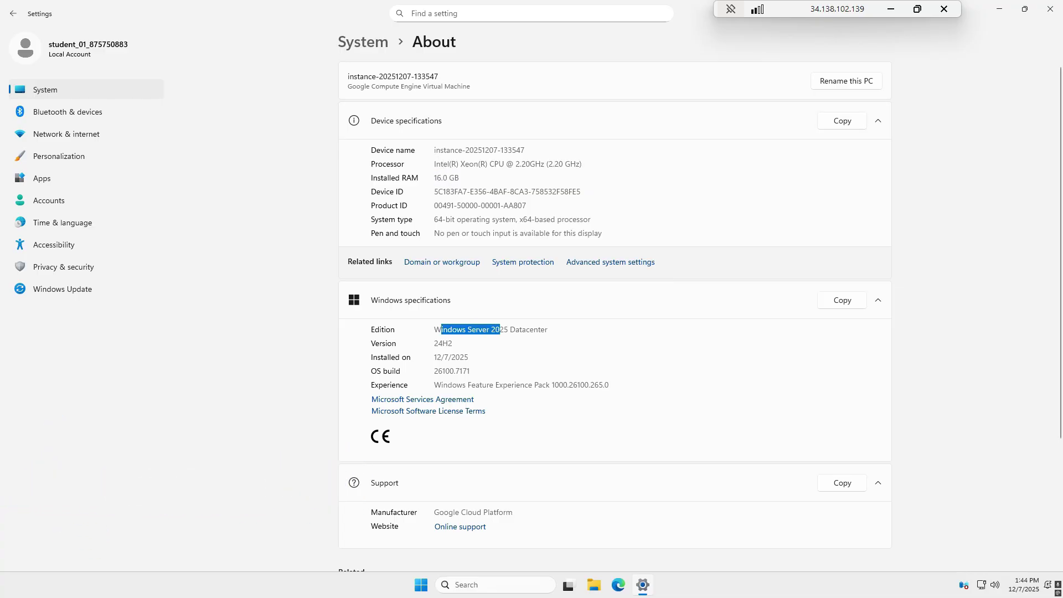
left_click_drag(440, 164, 480, 164)
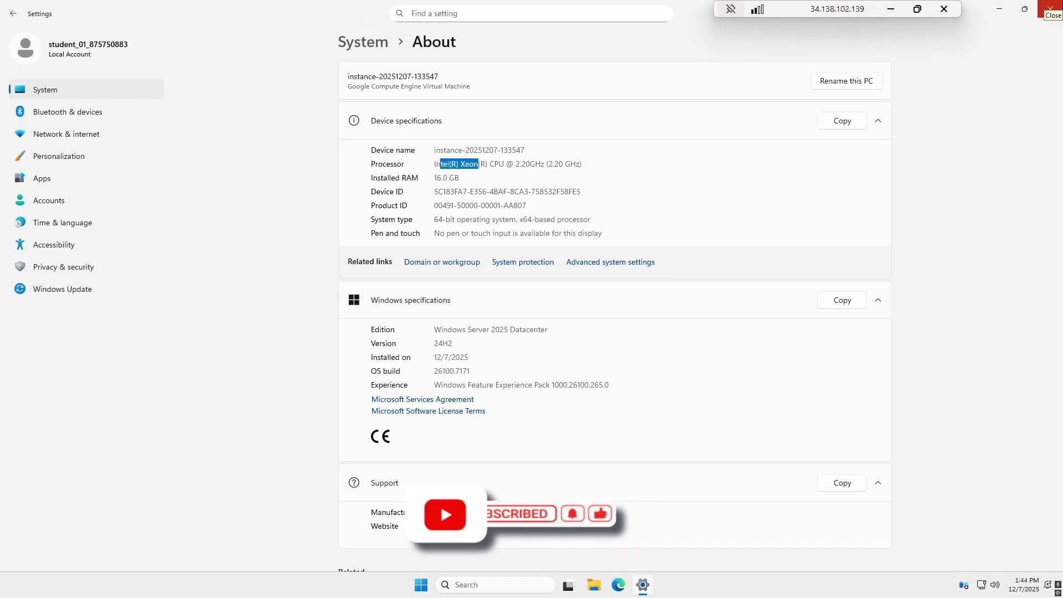
Close the remote machine's settings and check the local disk's capacity under This PC in File Explorer, closing it when finished.
left_click(1050, 8)
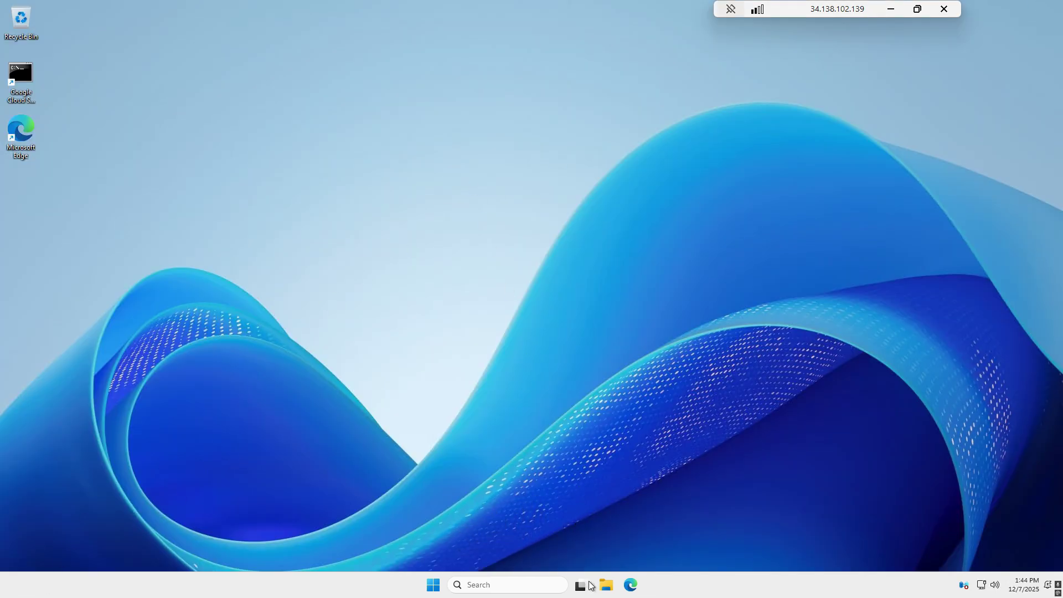
key("super+e")
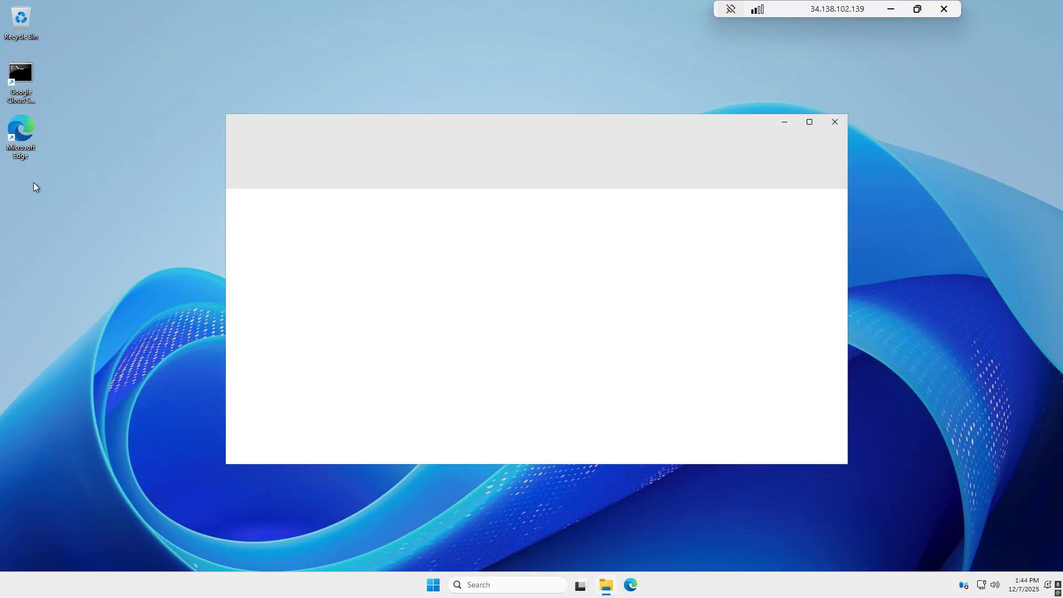
left_click(263, 378)
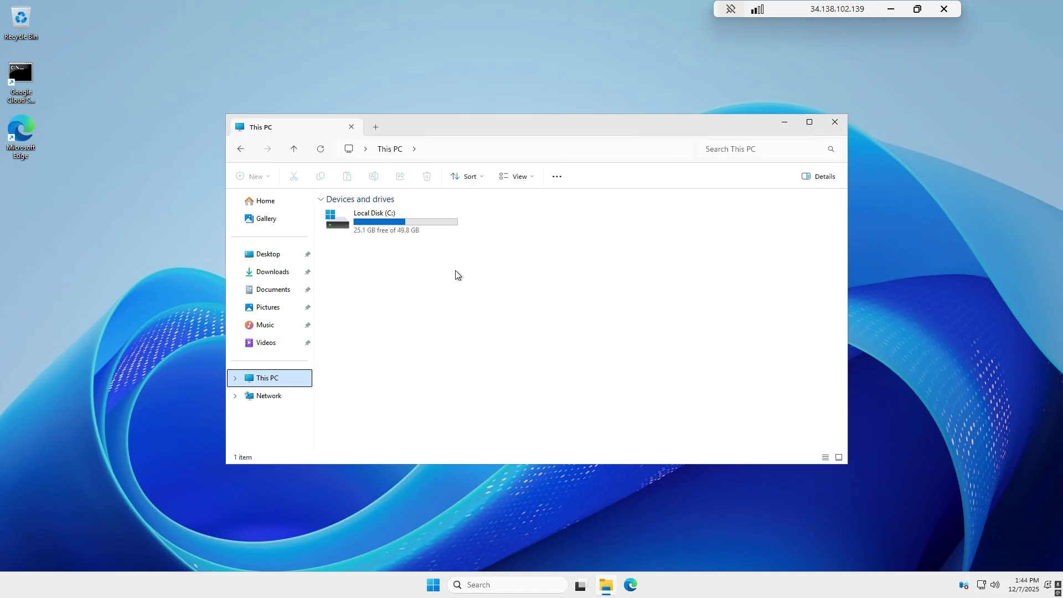
left_click(833, 117)
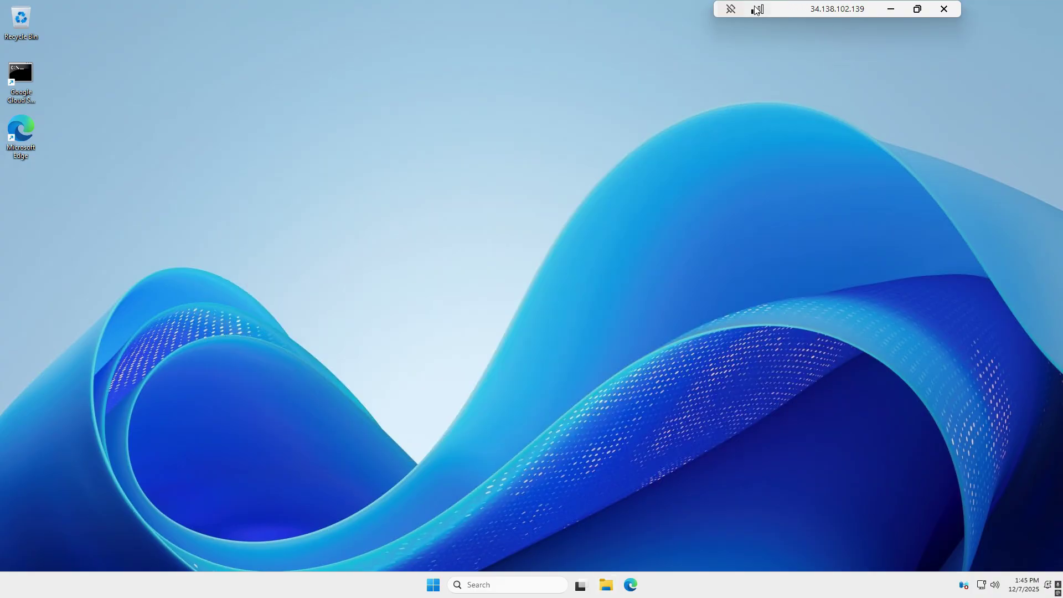
Start Microsoft Edge on the remote machine without signing in or syncing data, and search the web for "chrome download".
left_click(632, 585)
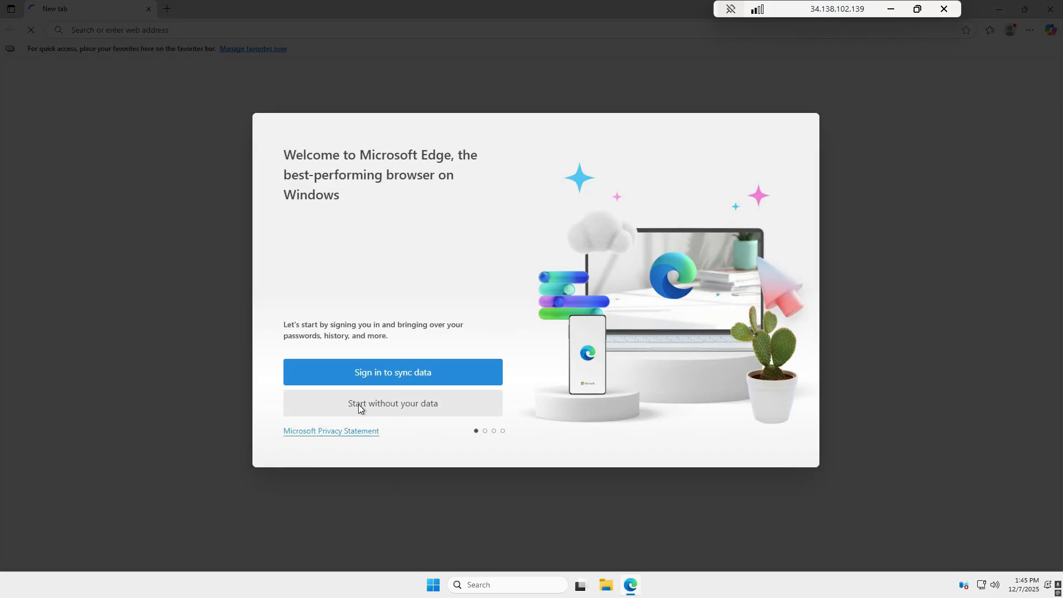
left_click(400, 403)
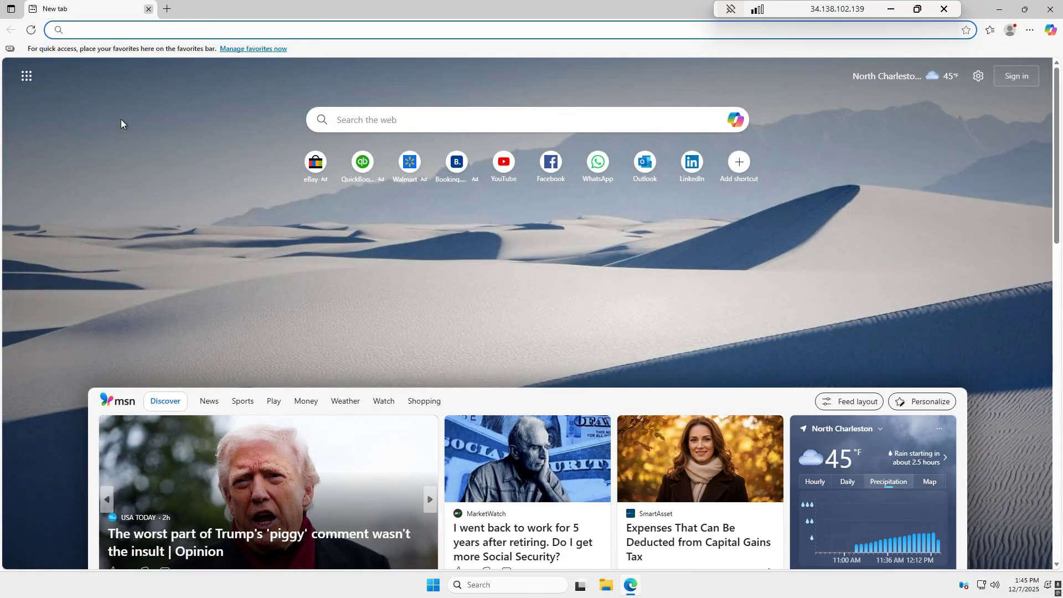
type("chrom")
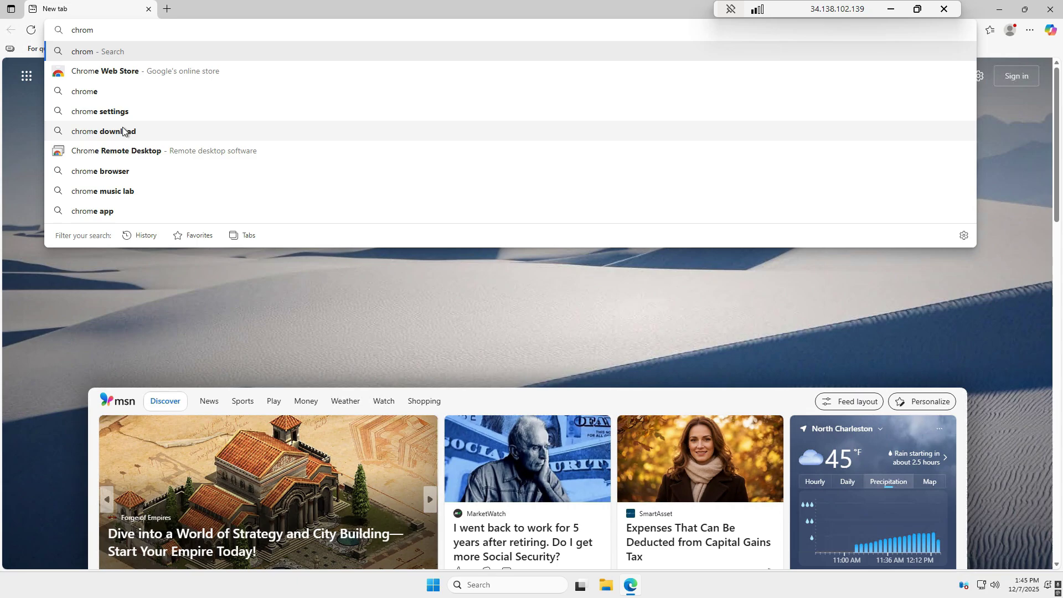
left_click(123, 131)
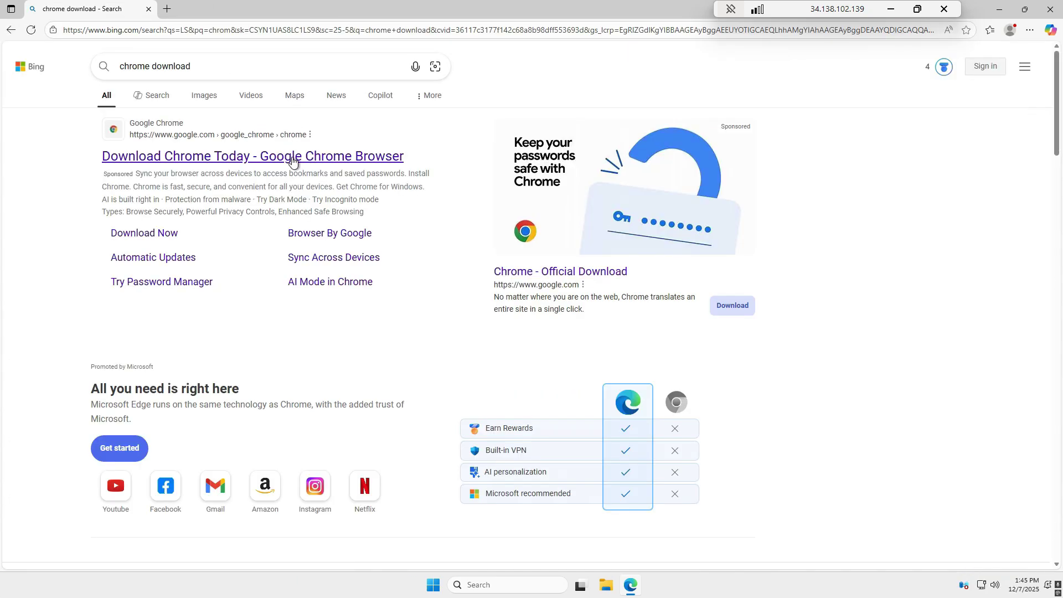
Download Chrome from Google's official page and allow the Google Installer to make changes to the device.
left_click(292, 162)
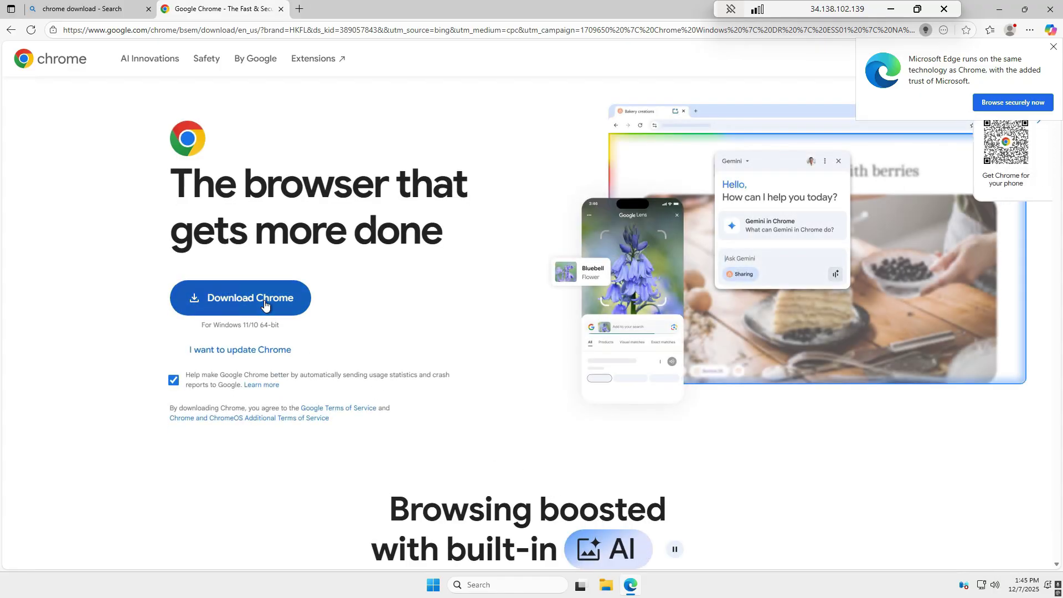
left_click(265, 305)
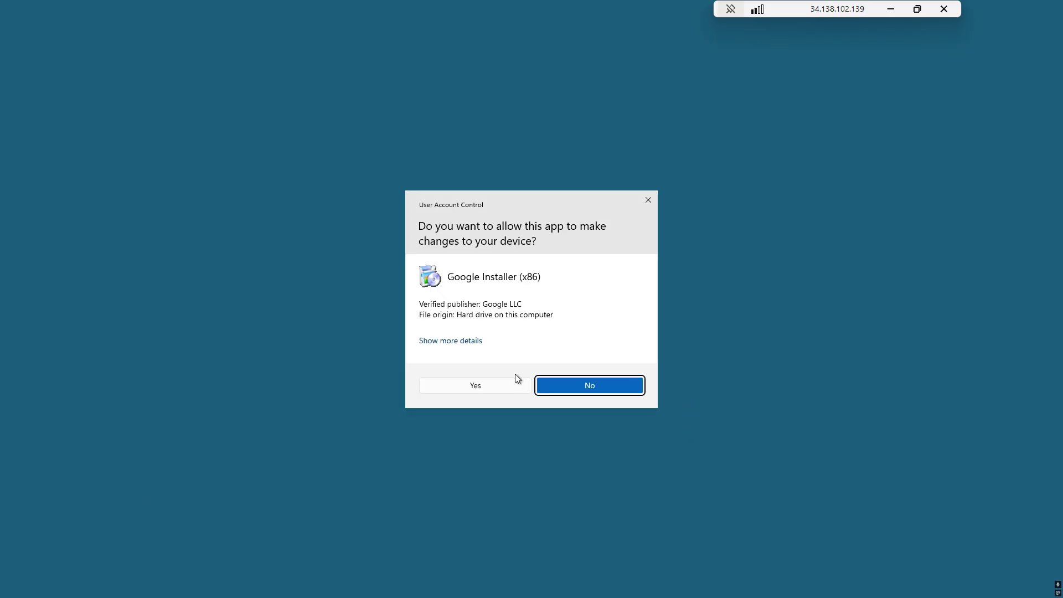
left_click(514, 386)
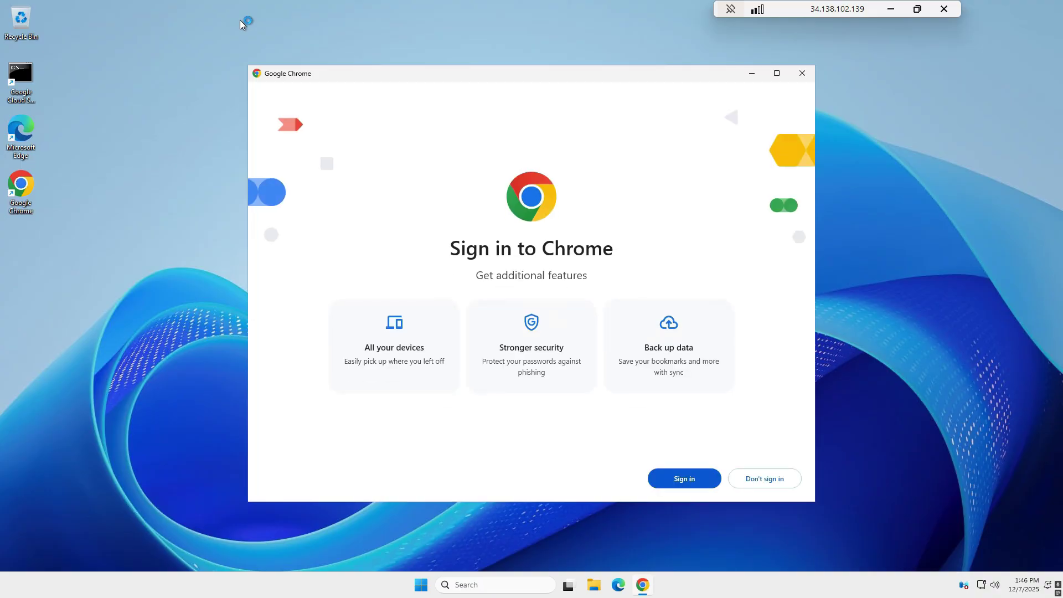
Complete Chrome's first-run setup without signing in or making it the default browser, acknowledge the ad privacy notice, and maximize the window.
left_click(766, 486)
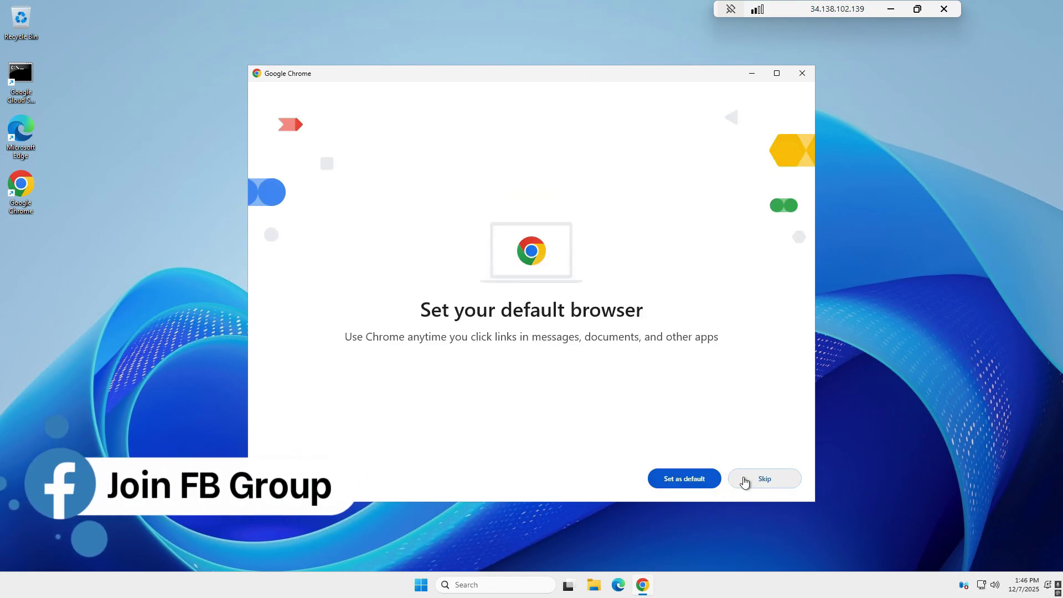
left_click(744, 480)
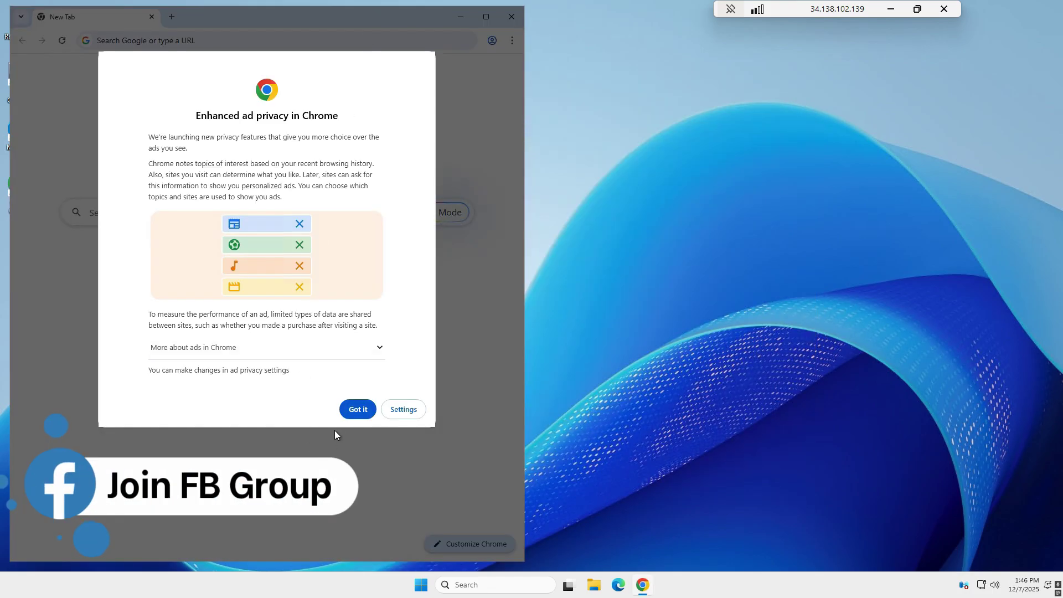
left_click(358, 409)
left_click(486, 17)
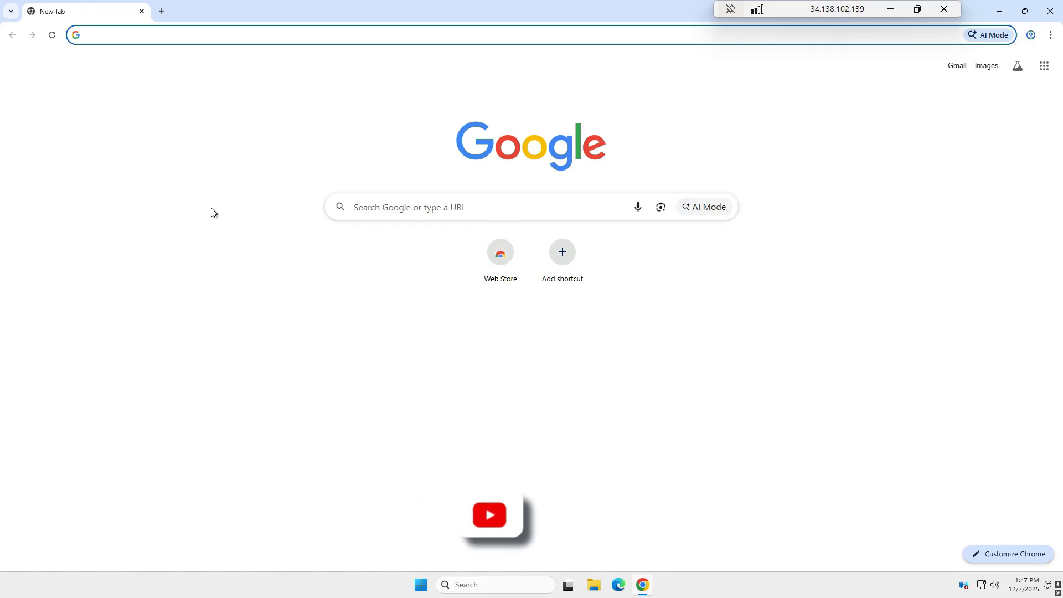
Search Google for "my ip address location" and open the What Is My IP Address result in a new tab.
type("my ")
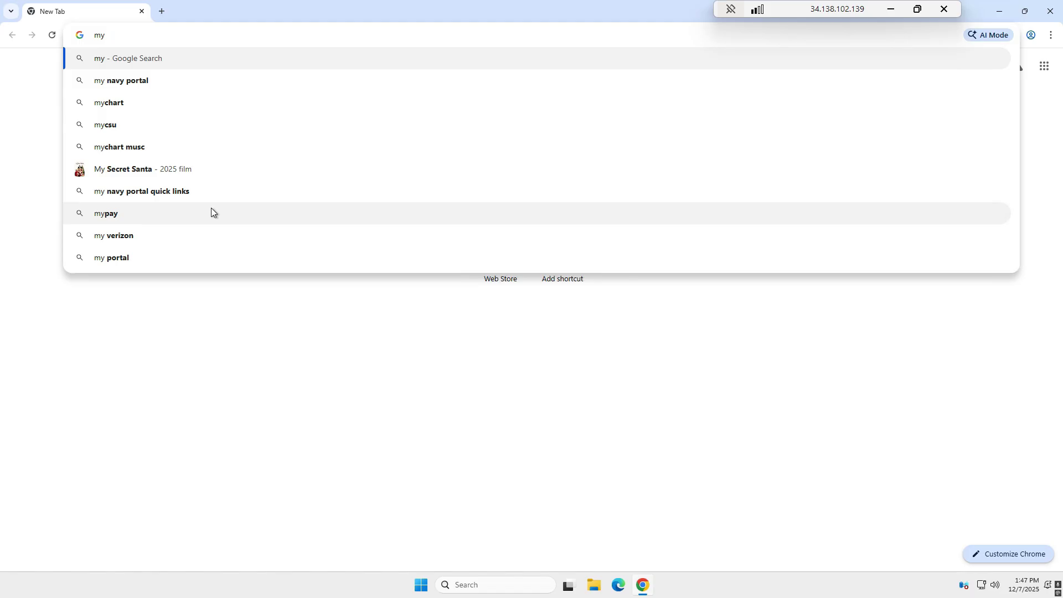
type("ip")
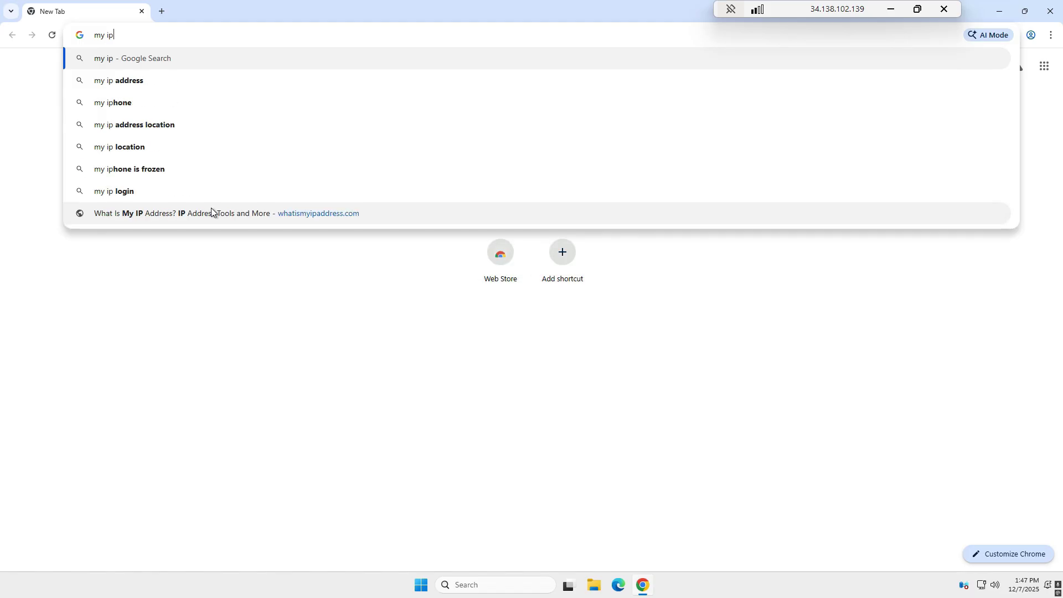
left_click(244, 127)
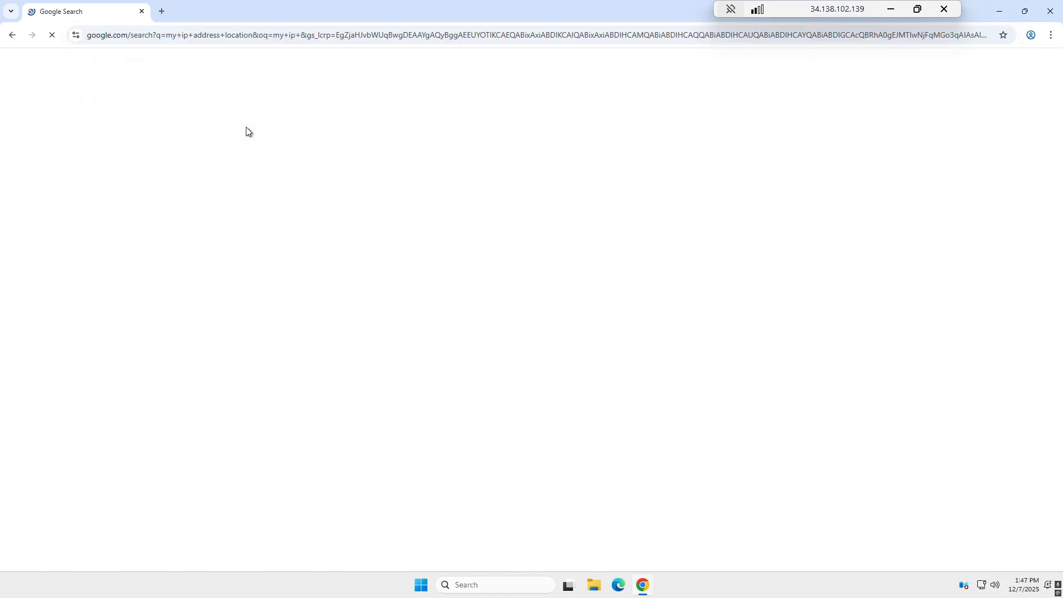
right_click(200, 181)
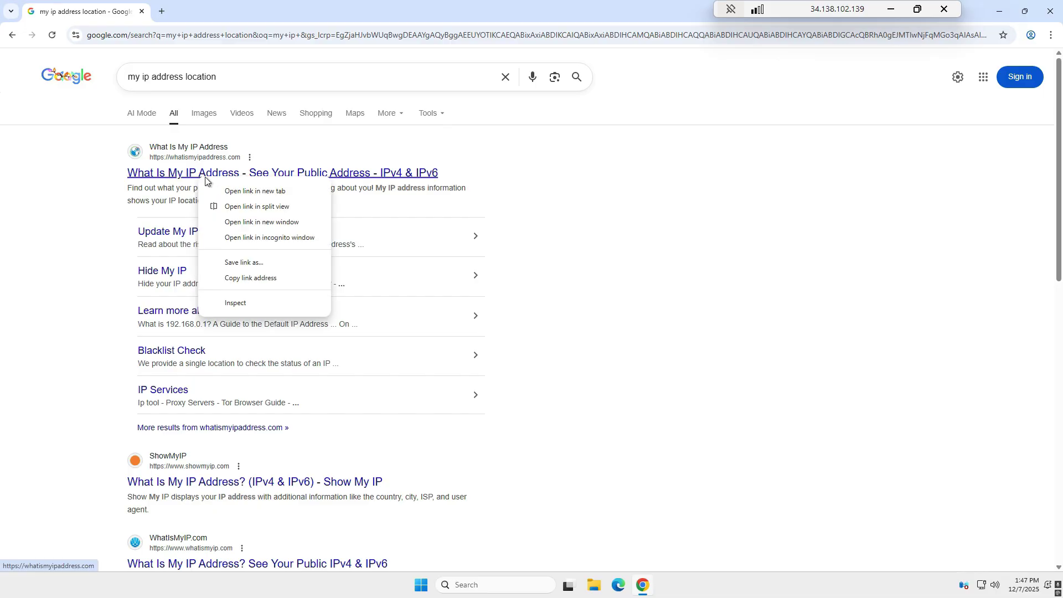
left_click(232, 190)
left_click(214, 11)
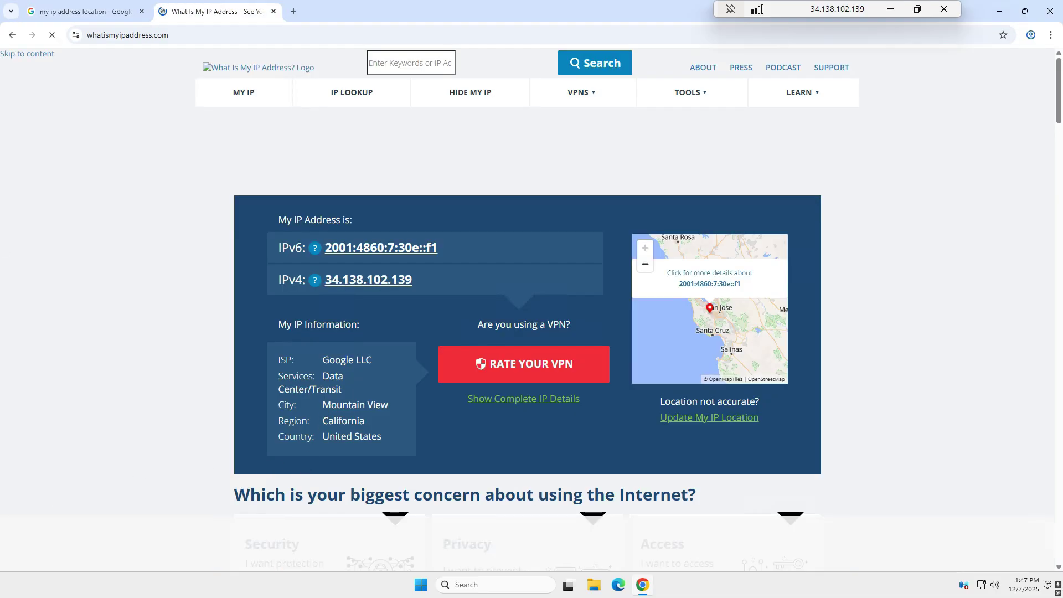
Examine the city, region and country listed for the remote machine's IP address, and close that page.
left_click_drag(352, 405, 381, 405)
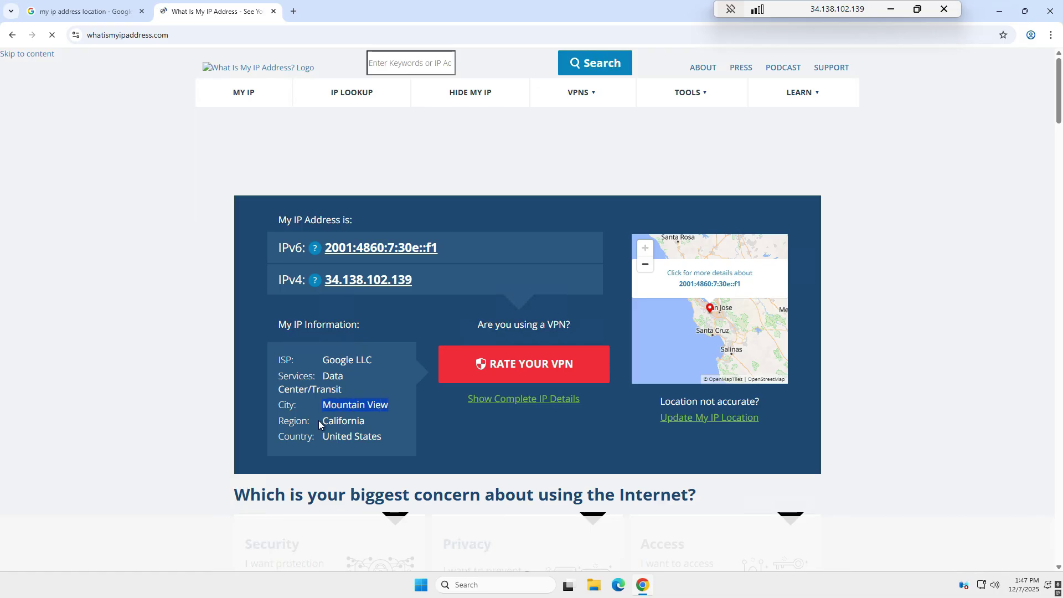
mouse_move(320, 422)
left_mouse_down()
mouse_move(358, 422)
mouse_move(355, 437)
mouse_move(323, 437)
left_mouse_up()
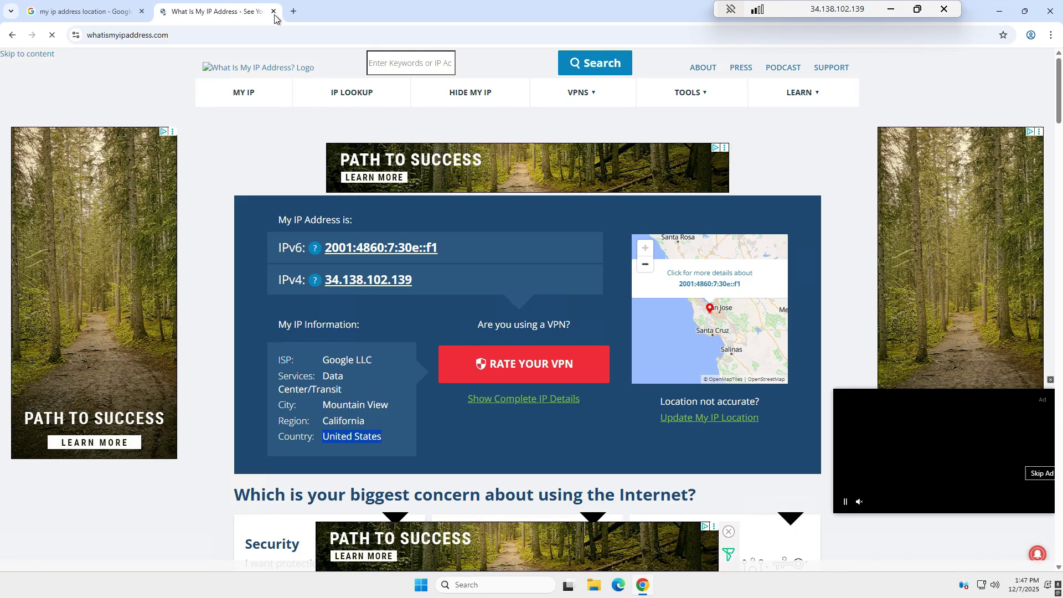
key("ctrl+w")
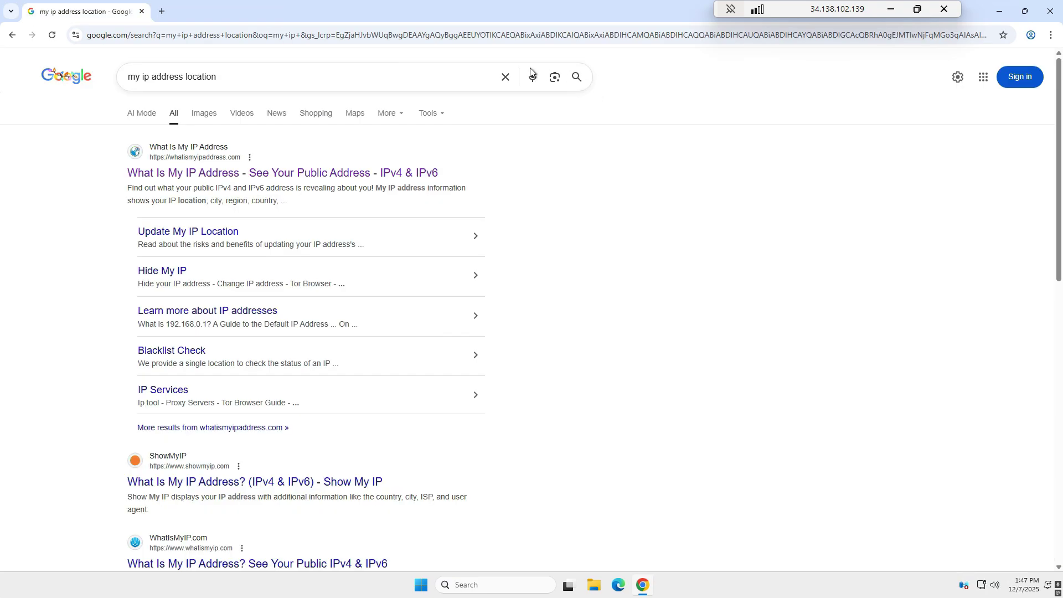
Search for "speed test" and open the Fast.com result in a new tab to measure the remote machine's internet speed.
left_click(505, 78)
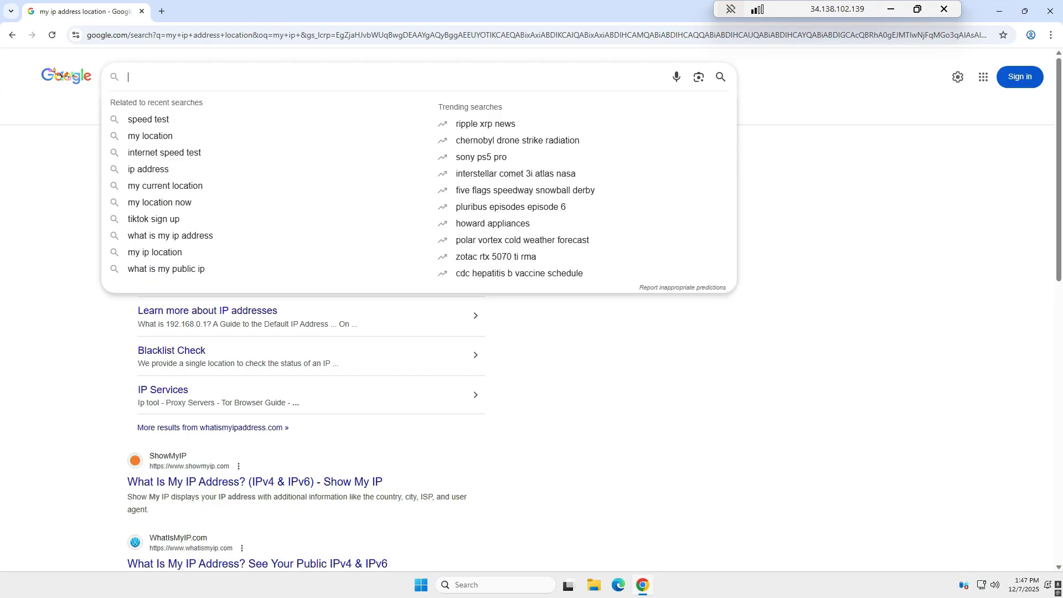
left_click(258, 121)
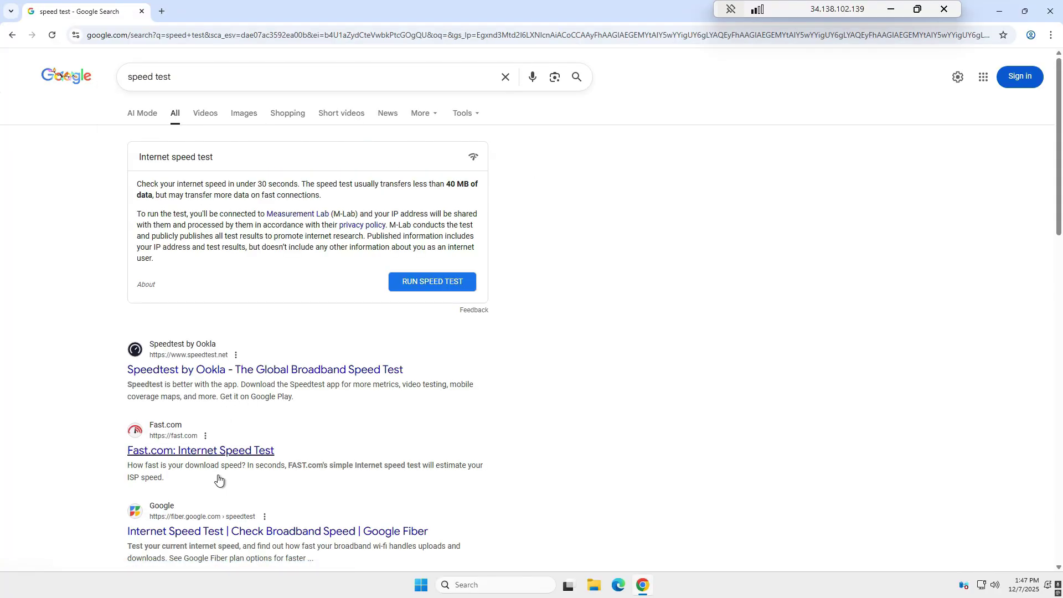
right_click(204, 458)
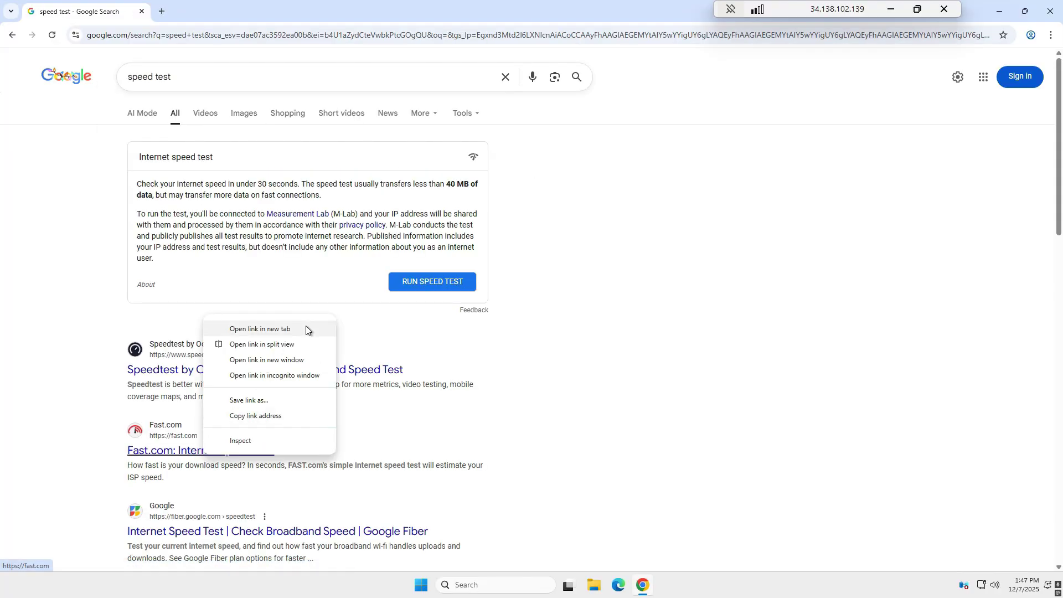
left_click(306, 326)
left_click(212, 4)
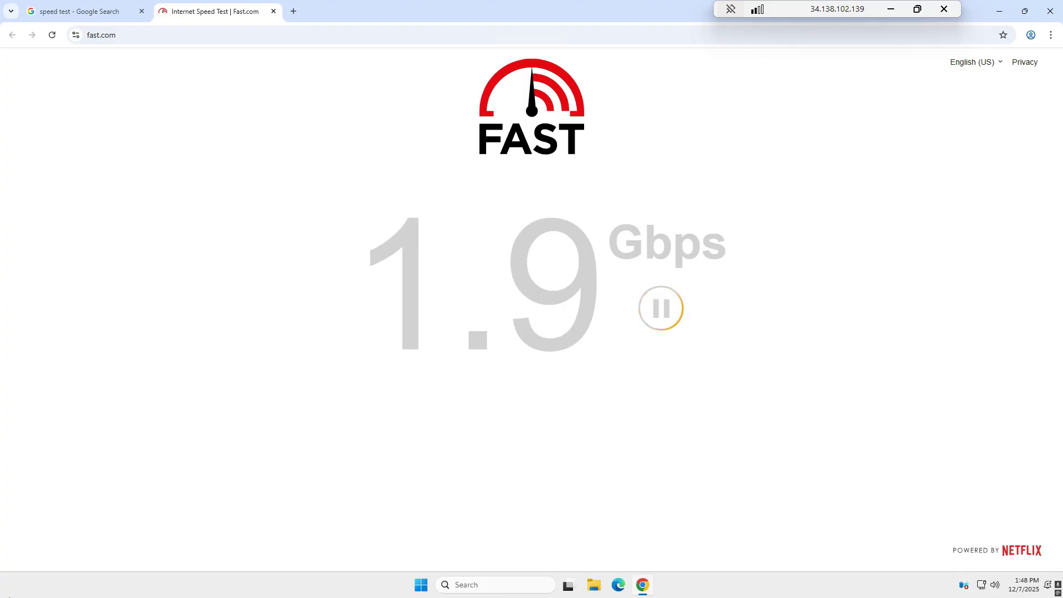
Close Chrome on the remote machine and minimize the Remote Desktop session to return to the local Google Cloud console.
key("alt+F4")
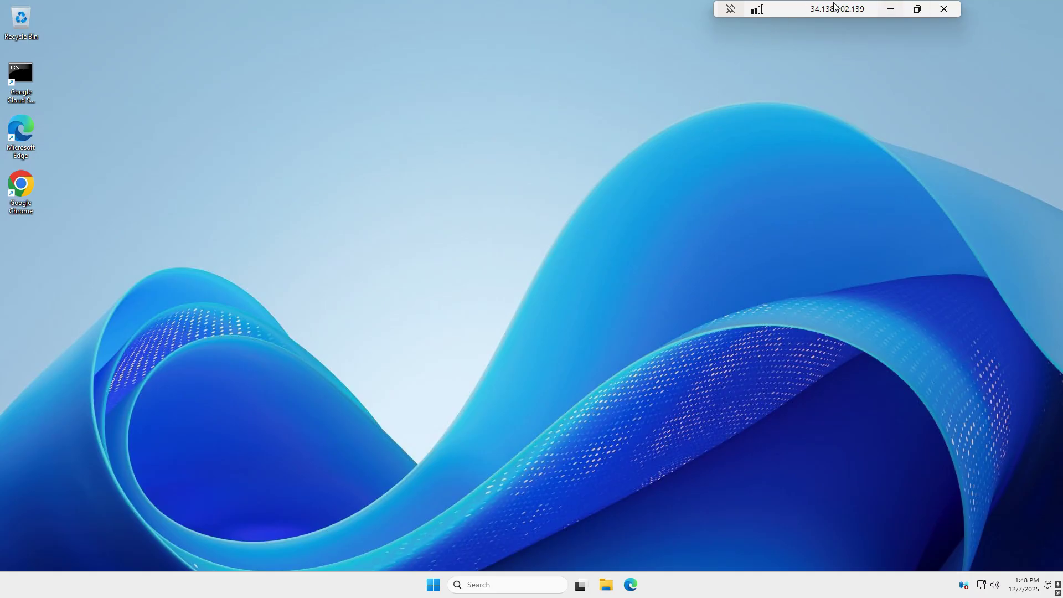
left_click(889, 8)
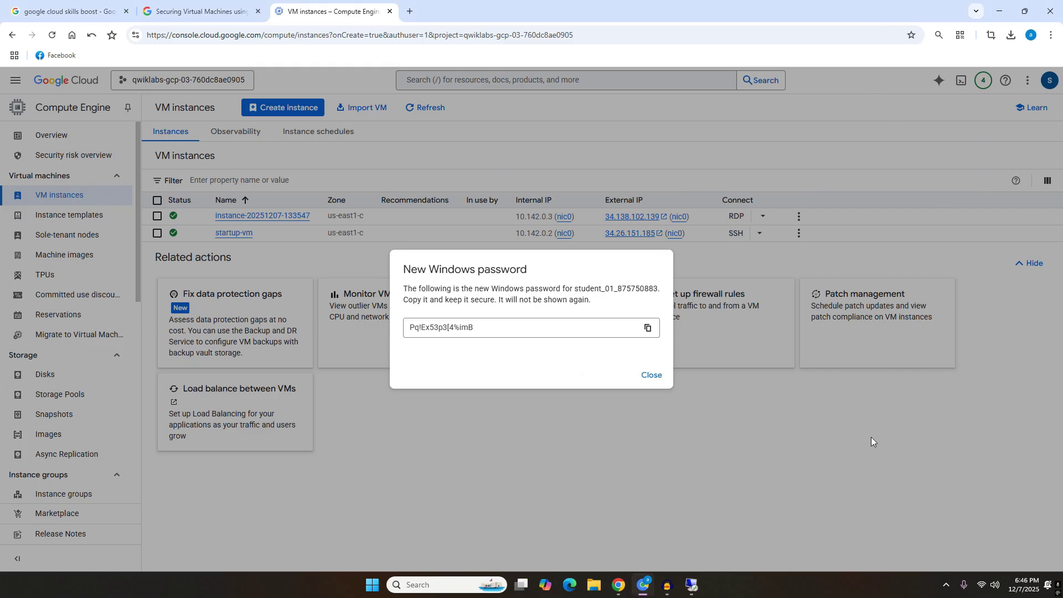